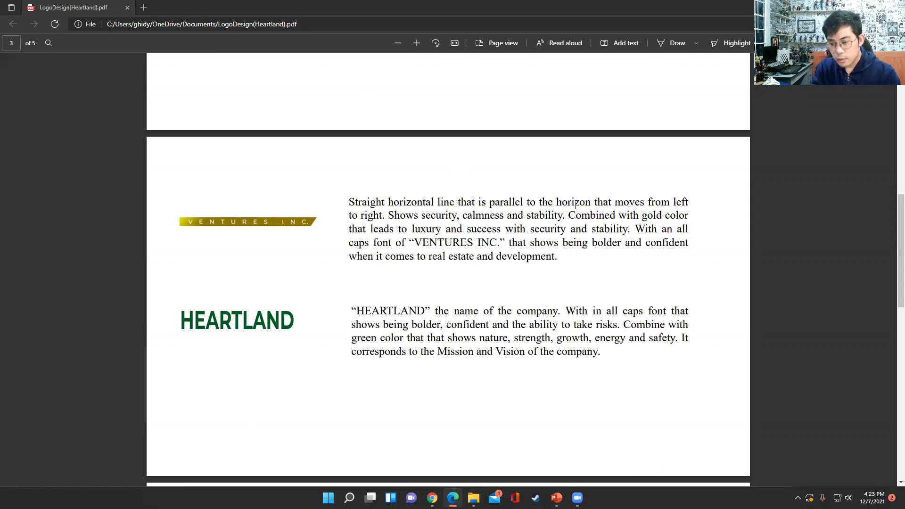
# Review the Heartland proposal's descriptions of the heart, house, VENTURES INC. bar and HEARTLAND name on pages 2 and 3
pyautogui.scroll(-6, 584, 210)
pyautogui.scroll(2, 577, 206)
pyautogui.scroll(10, 578, 206)
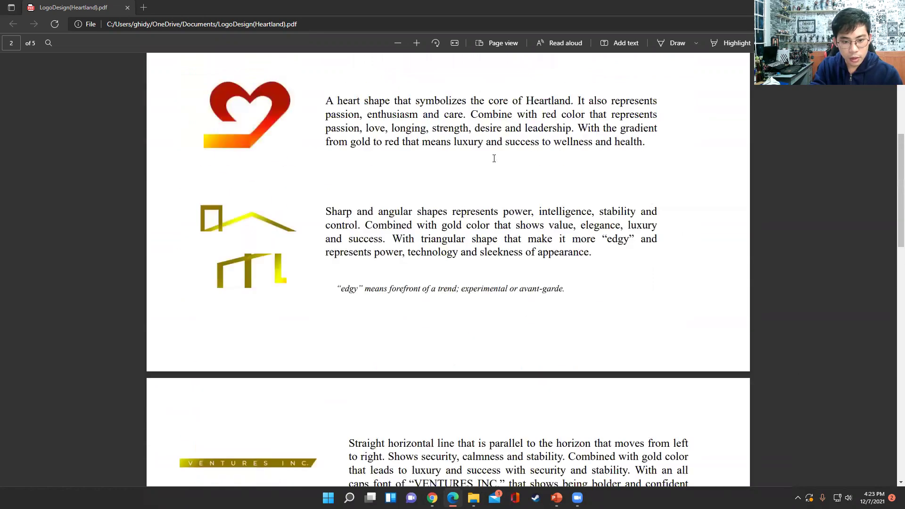
pyautogui.scroll(-2, 421, 312)
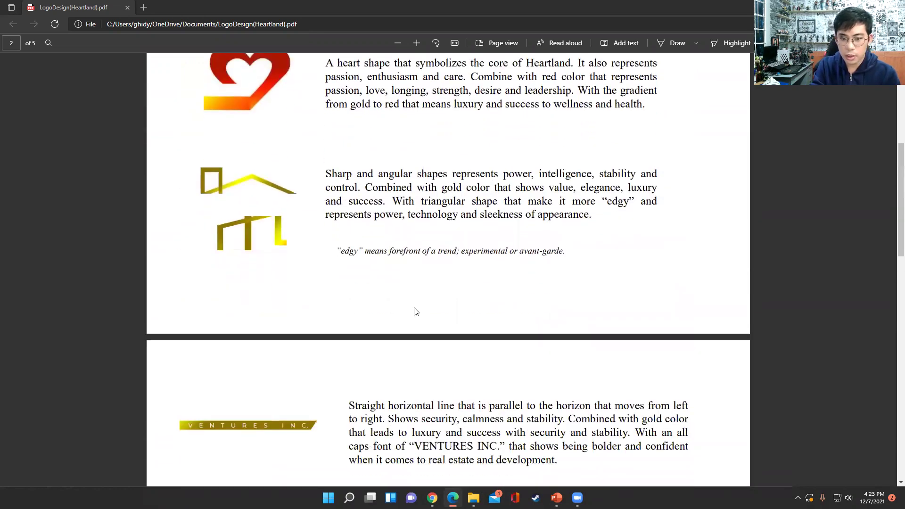
pyautogui.scroll(-3, 307, 306)
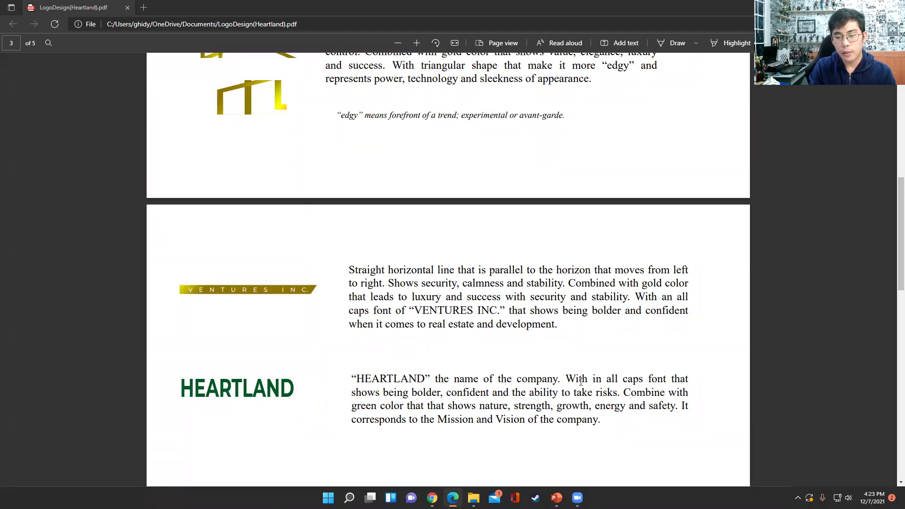
pyautogui.moveTo(609, 378); pyautogui.dragTo(689, 379)
pyautogui.click(390, 400)
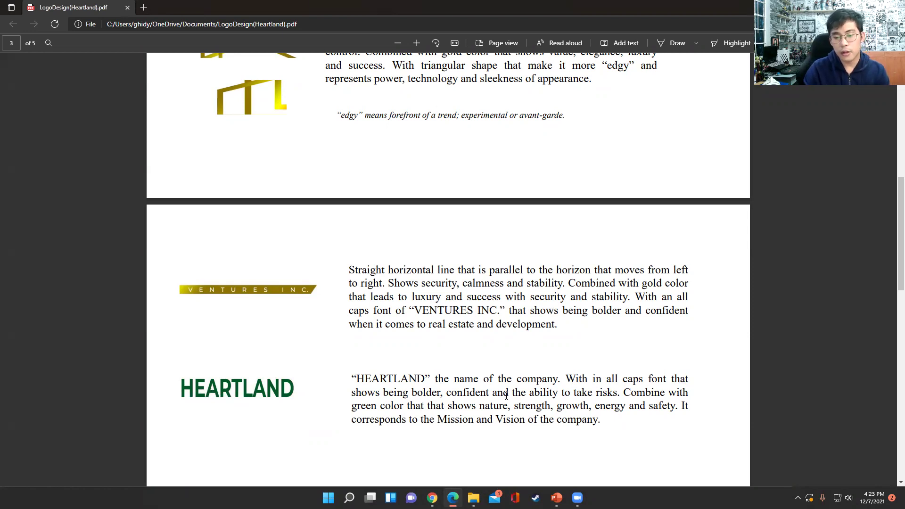
pyautogui.scroll(10, 439, 279)
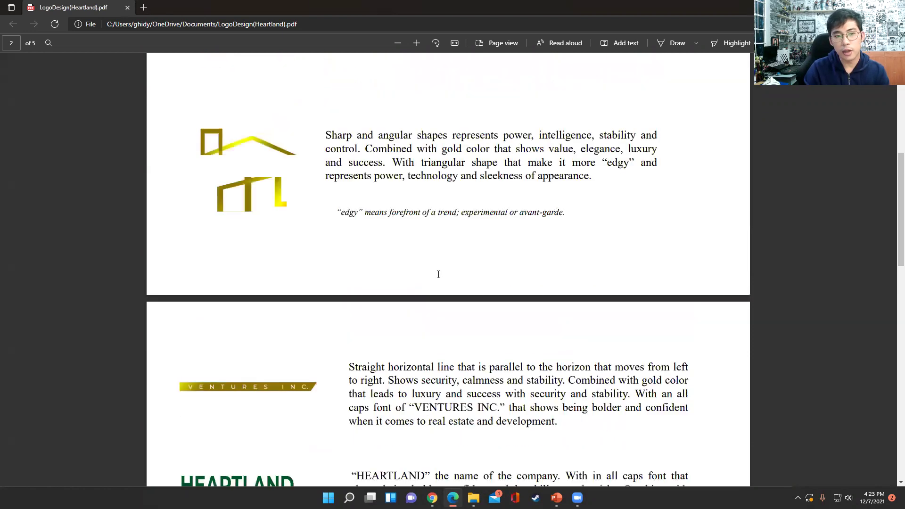
pyautogui.scroll(-4, 441, 273)
pyautogui.scroll(-10, 440, 274)
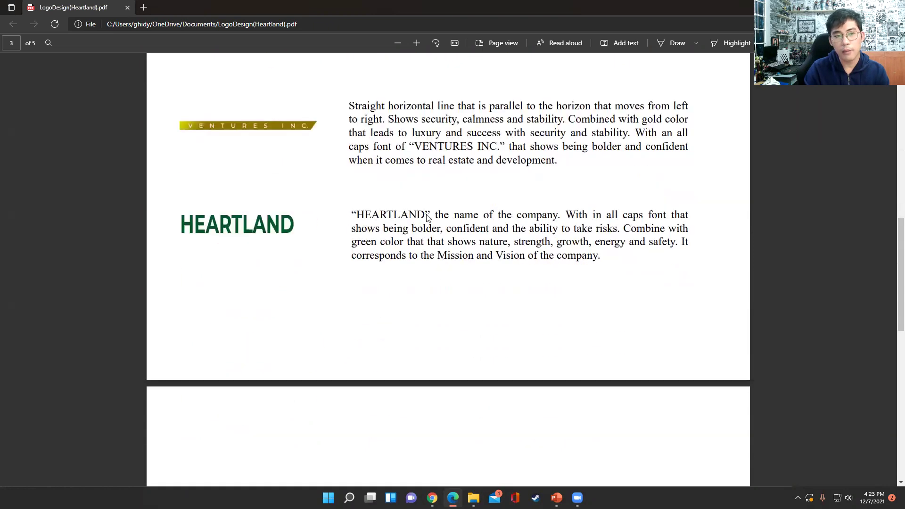
pyautogui.scroll(4, 448, 210)
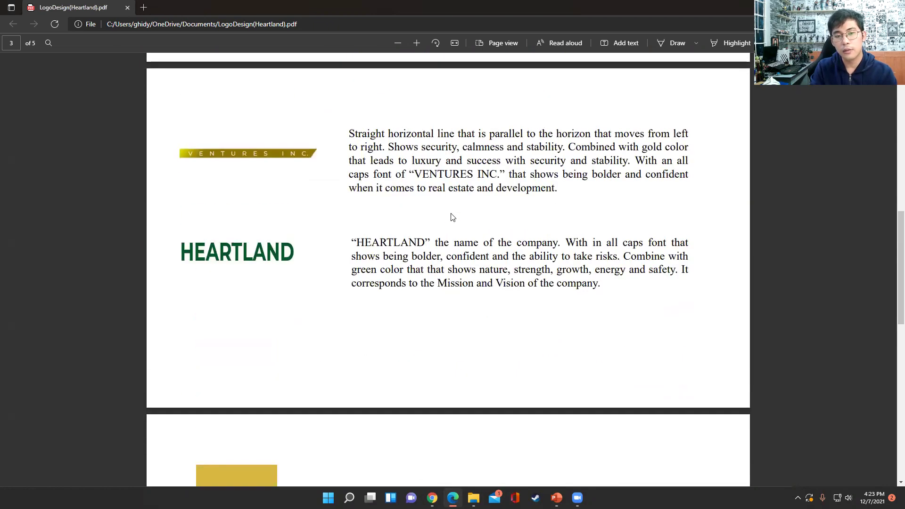
pyautogui.scroll(2, 453, 218)
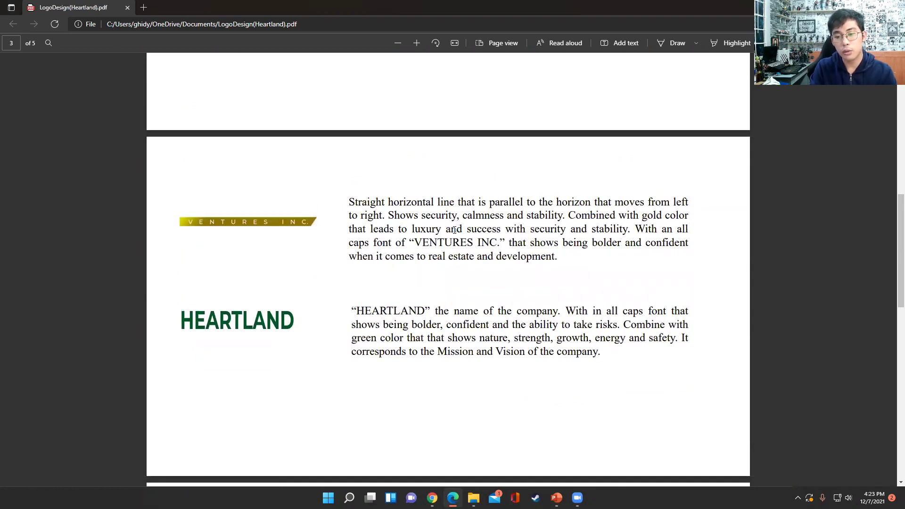
pyautogui.scroll(-6, 454, 230)
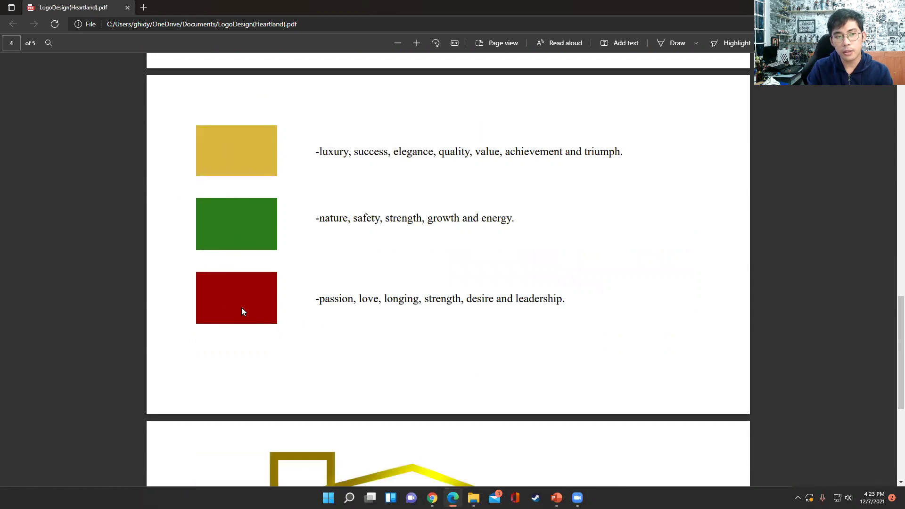
# Examine the gold, green and red colour meanings on page 4 and the full logo with its description on page 5
pyautogui.rightClick(263, 359)
pyautogui.click(263, 359)
pyautogui.rightClick(313, 386)
pyautogui.click(316, 389)
pyautogui.rightClick(414, 375)
pyautogui.click(379, 372)
pyautogui.rightClick(414, 370)
pyautogui.click(377, 380)
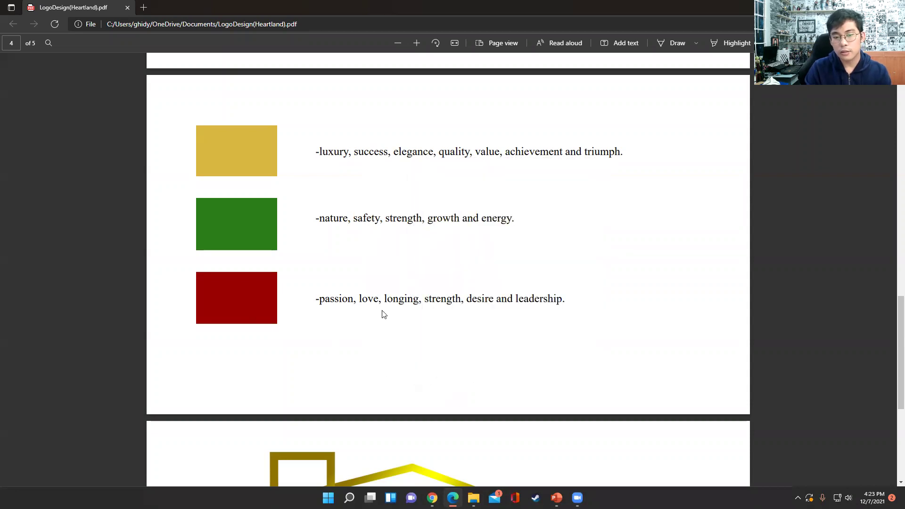
pyautogui.scroll(-5, 385, 333)
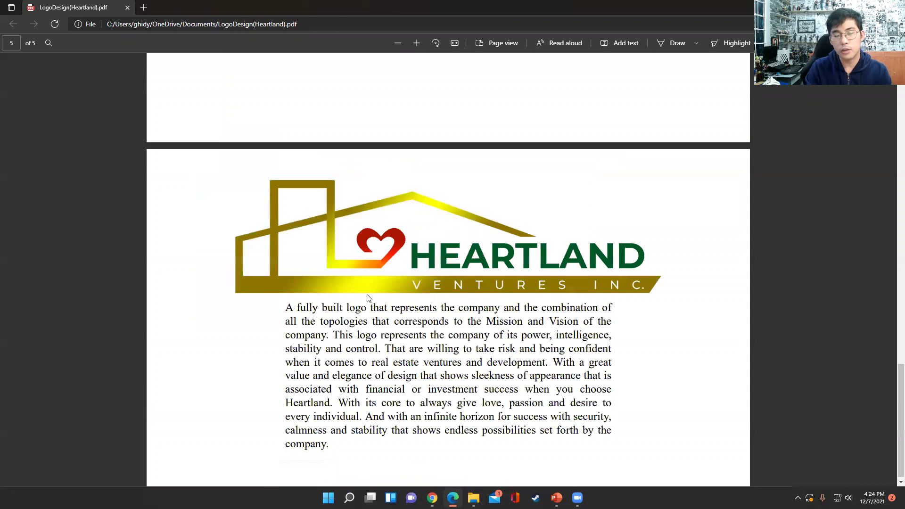
pyautogui.scroll(-1, 201, 258)
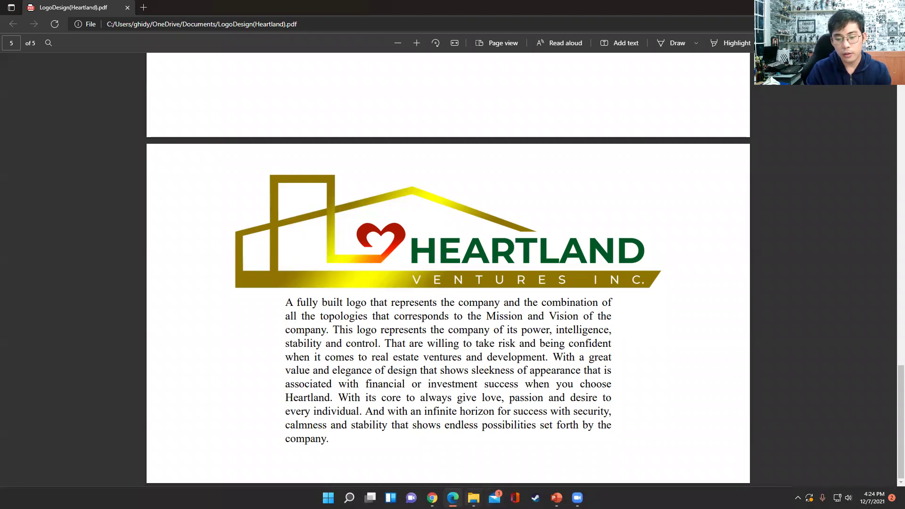
# Open LogoDesign.pdf from the Documents folder and go to its cover page
pyautogui.hotkey('alt', 'Tab')
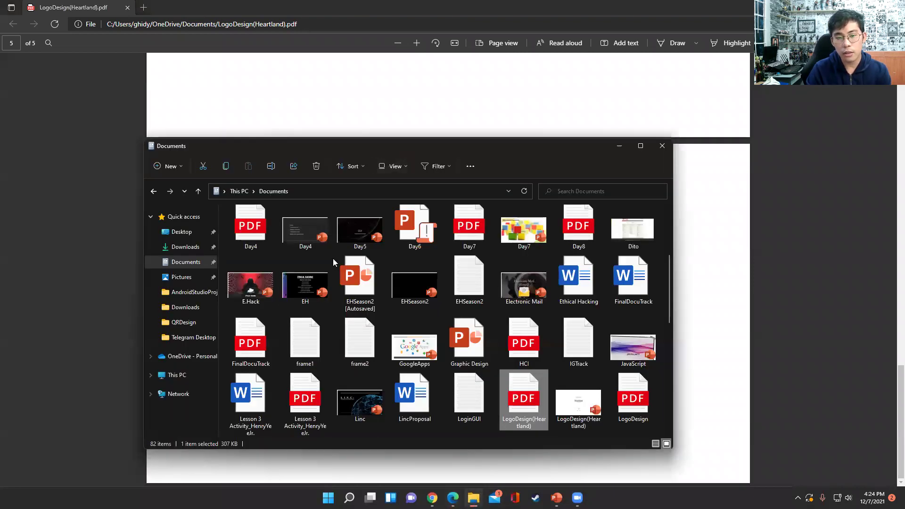
pyautogui.moveTo(411, 155); pyautogui.dragTo(684, 186)
pyautogui.scroll(20, 319, 307)
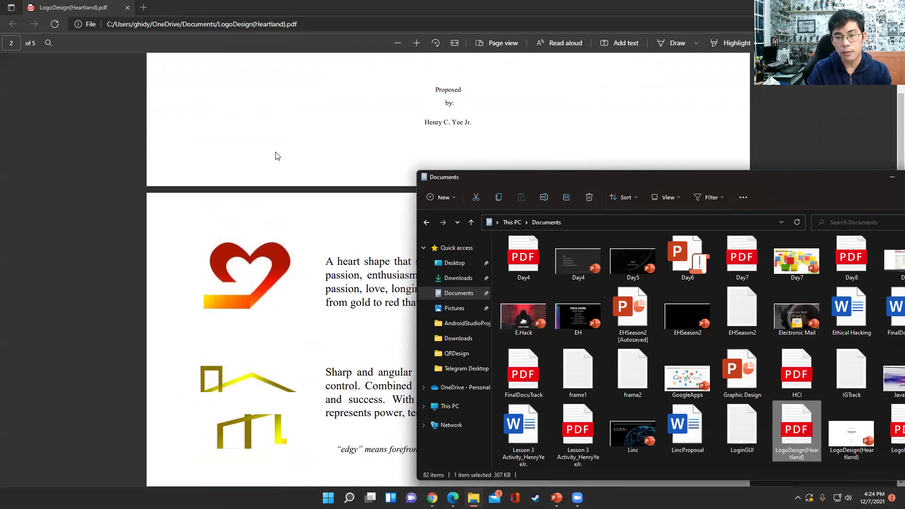
pyautogui.moveTo(502, 182); pyautogui.dragTo(201, 145)
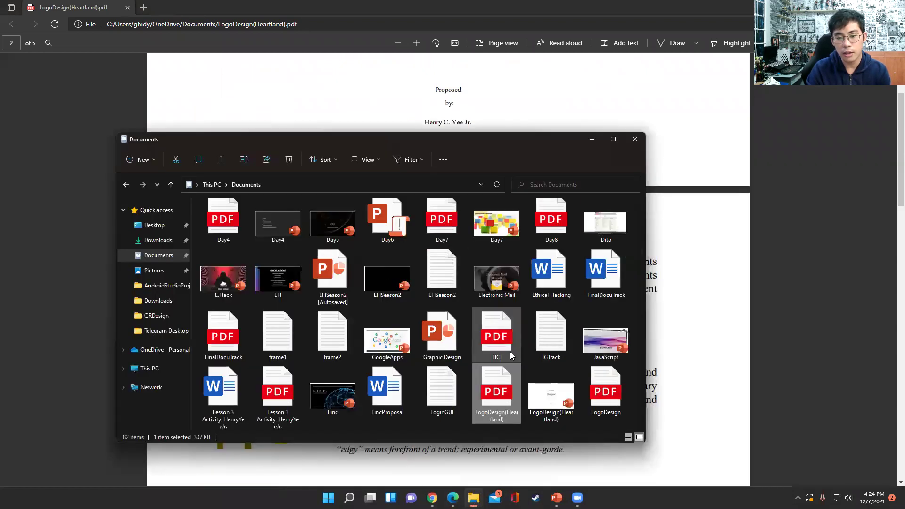
pyautogui.doubleClick(609, 386)
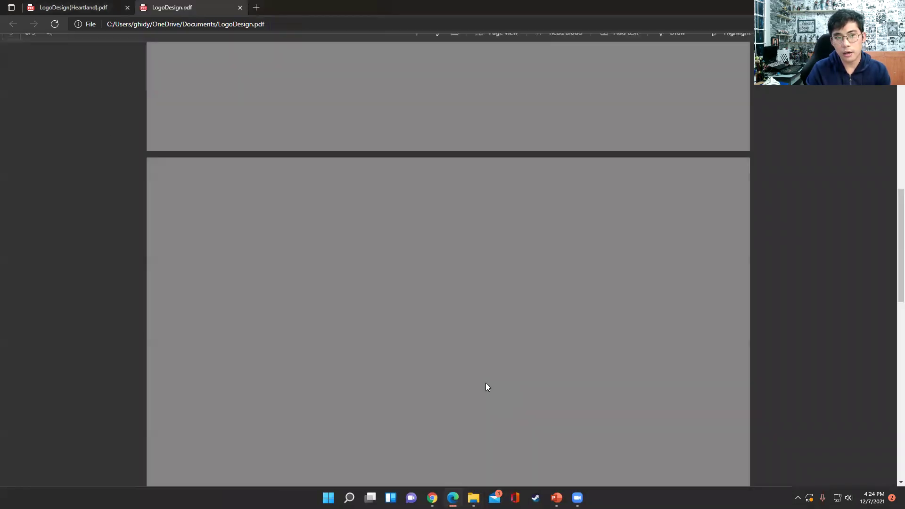
pyautogui.scroll(10, 483, 389)
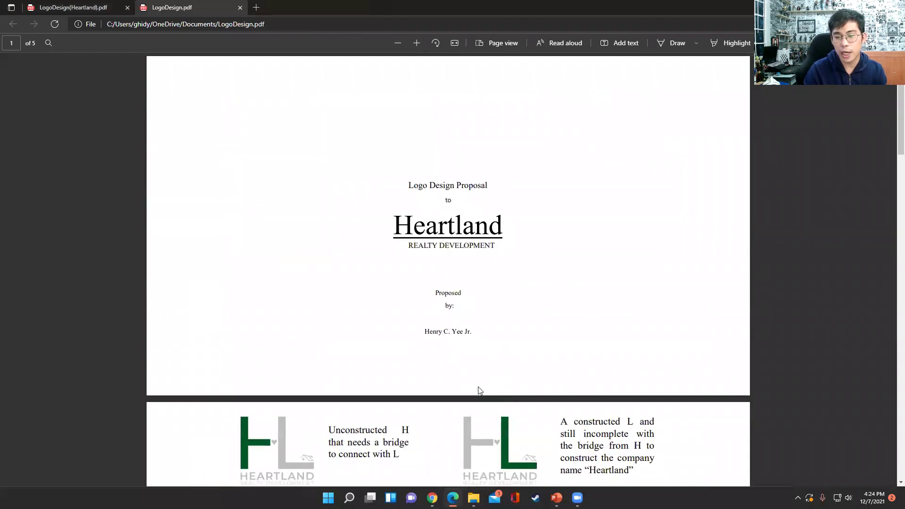
# Read through LogoDesign.pdf from the cover to page 5, examining both Heartland Realty Development logo concepts and their colour choices
pyautogui.scroll(-1, 480, 391)
pyautogui.scroll(1, 480, 391)
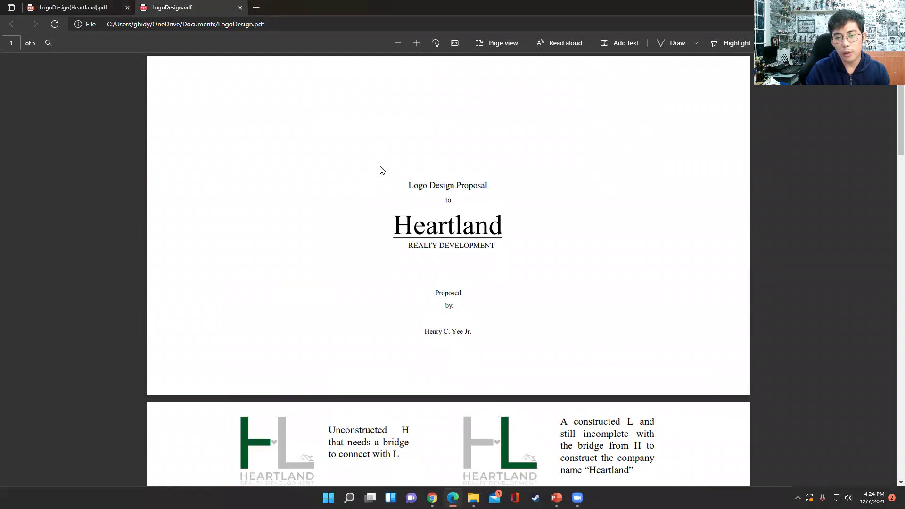
pyautogui.moveTo(412, 186); pyautogui.dragTo(461, 199)
pyautogui.click(493, 325)
pyautogui.scroll(-5, 404, 325)
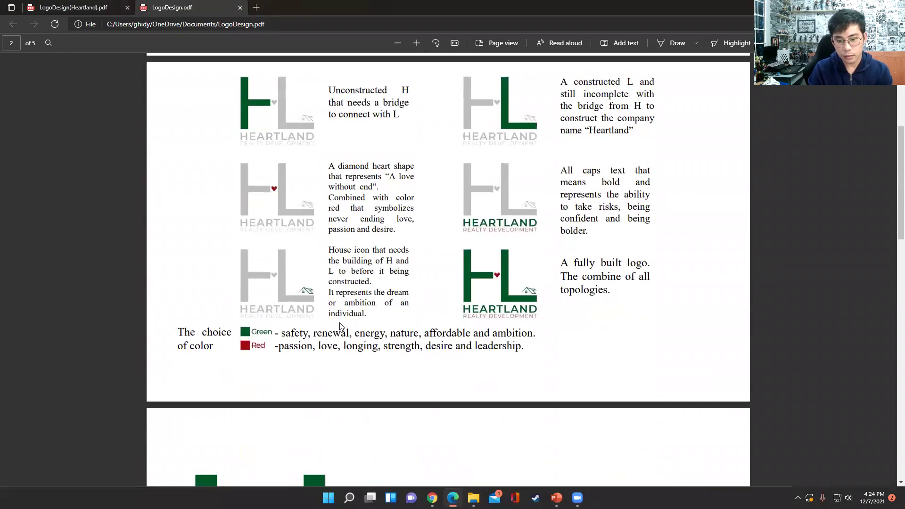
pyautogui.scroll(-5, 343, 327)
pyautogui.scroll(-3, 348, 358)
pyautogui.rightClick(302, 341)
pyautogui.click(269, 366)
pyautogui.scroll(-3, 307, 386)
pyautogui.scroll(-3, 307, 387)
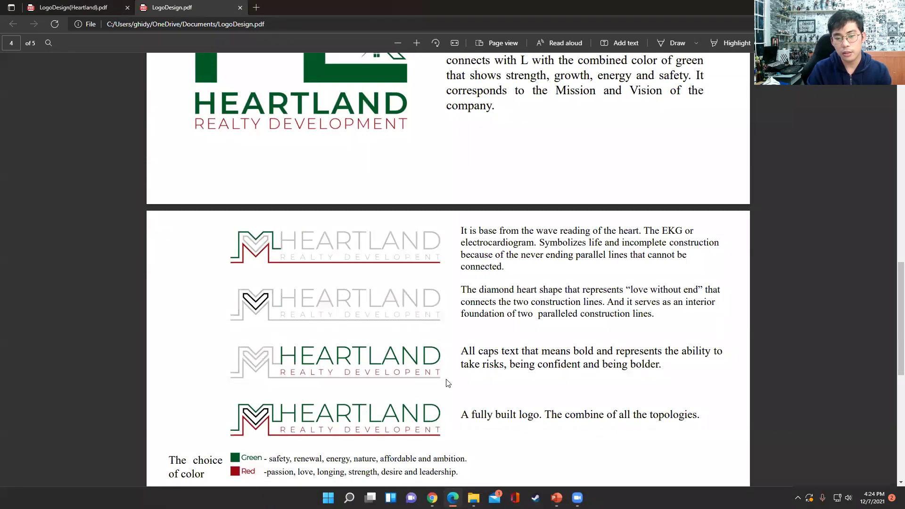
pyautogui.scroll(-9, 449, 384)
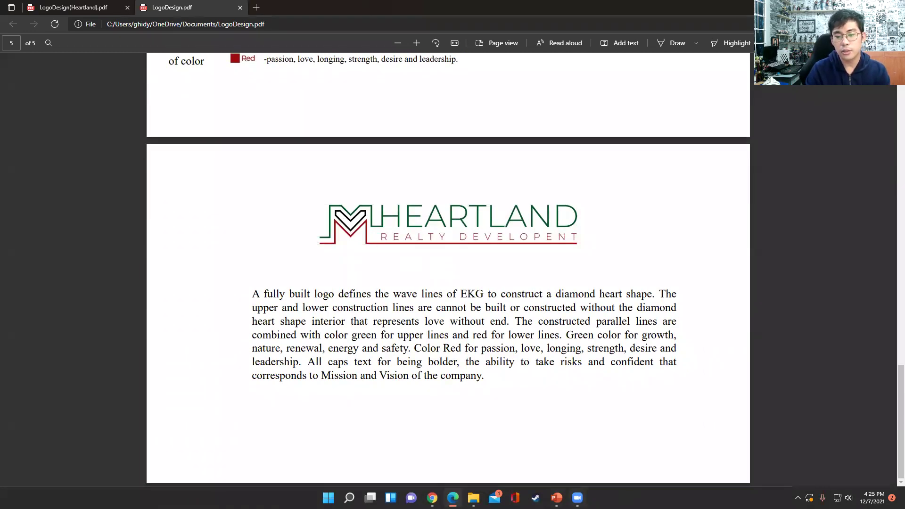
pyautogui.moveTo(557, 498)
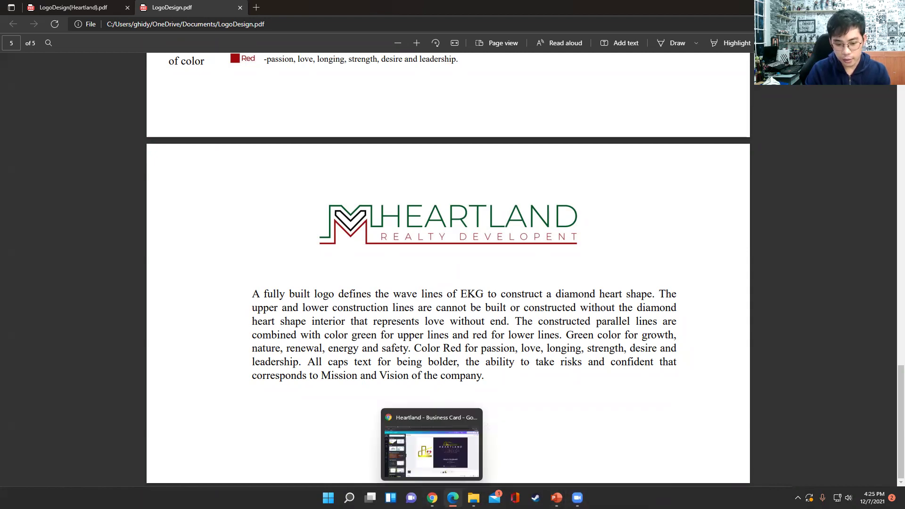
pyautogui.press('super+Down')
pyautogui.press('super+Up')
pyautogui.moveTo(432, 498)
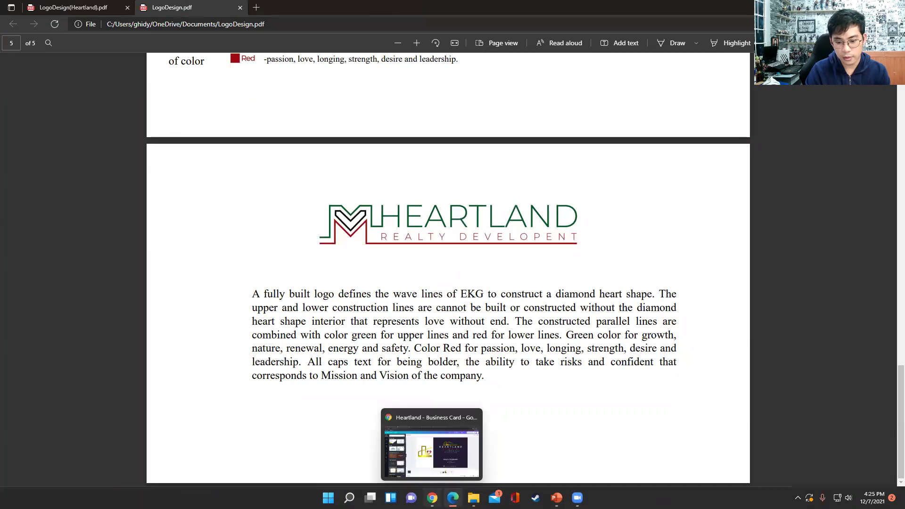
pyautogui.click(432, 448)
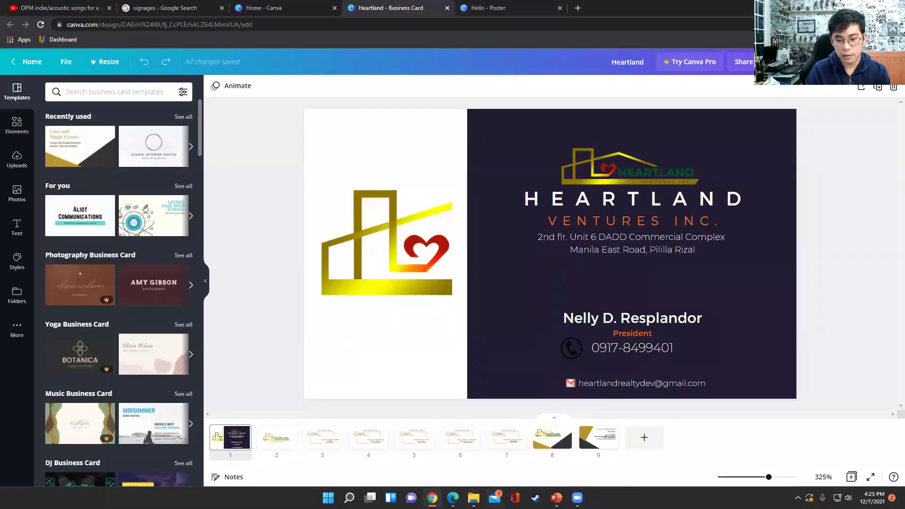
pyautogui.hotkey('alt', 'Tab')
# Compare the colour choices on page 4 of LogoDesign.pdf with the colour meanings and final logo in LogoDesign(Heartland).pdf
pyautogui.scroll(5, 491, 263)
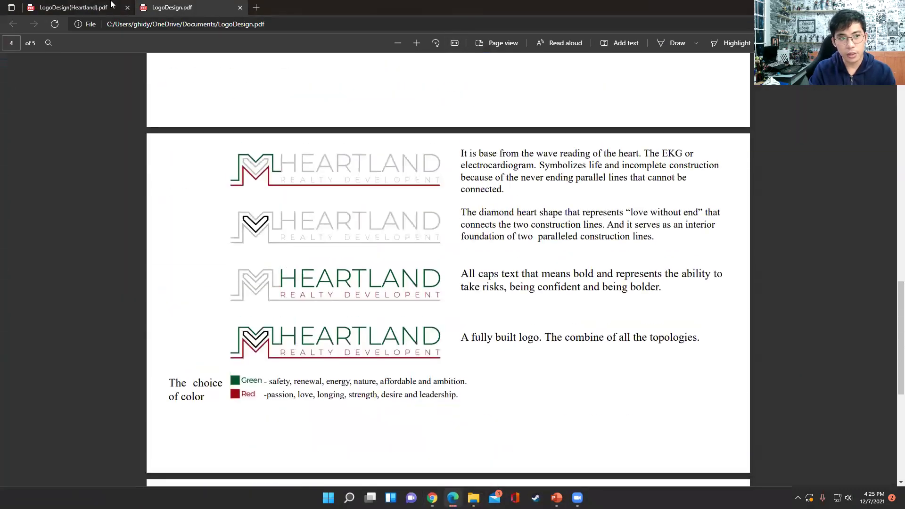
pyautogui.click(73, 7)
pyautogui.scroll(-12, 390, 282)
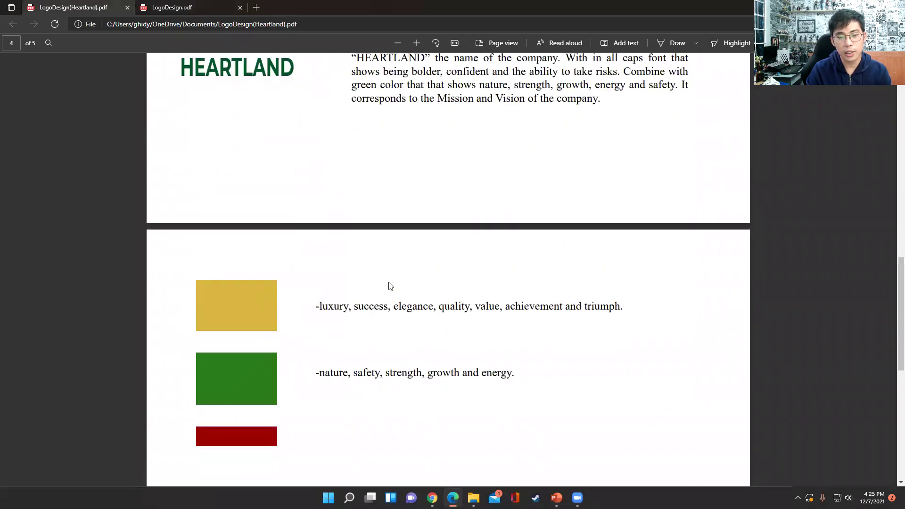
pyautogui.rightClick(378, 281)
pyautogui.click(284, 279)
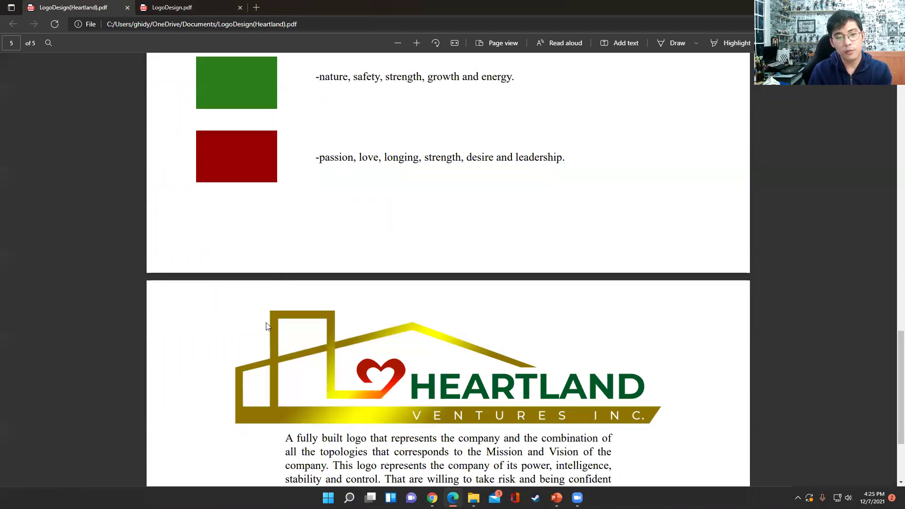
pyautogui.click(181, 7)
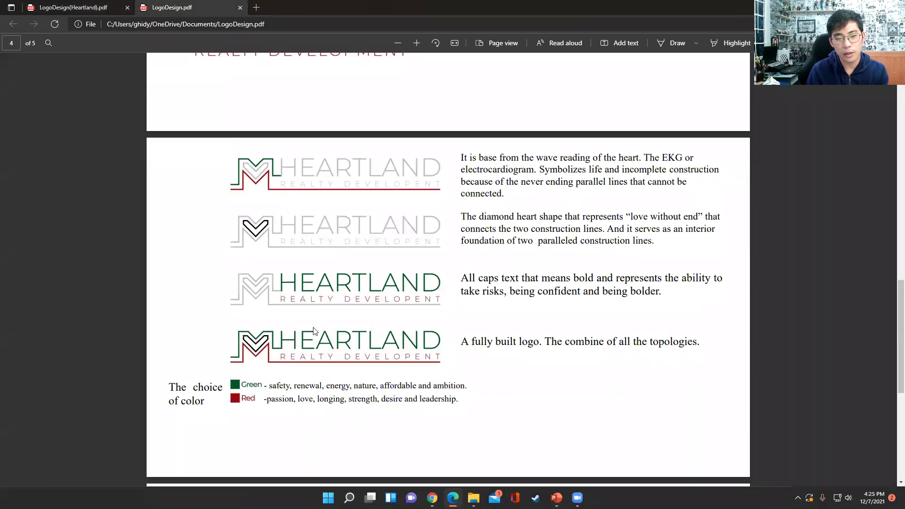
pyautogui.click(106, 5)
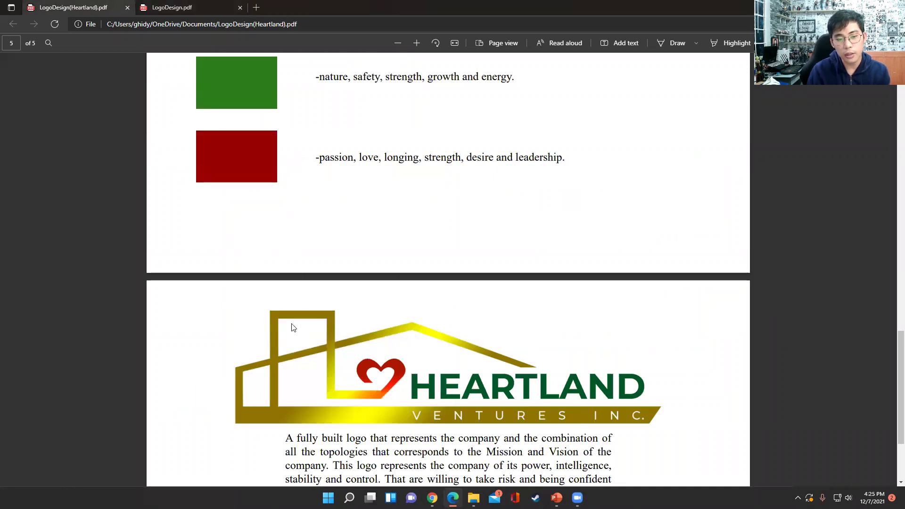
# Recheck the gold colour's meanings and the full logo page in LogoDesign(Heartland).pdf, and return to LogoDesign.pdf
pyautogui.scroll(5, 368, 263)
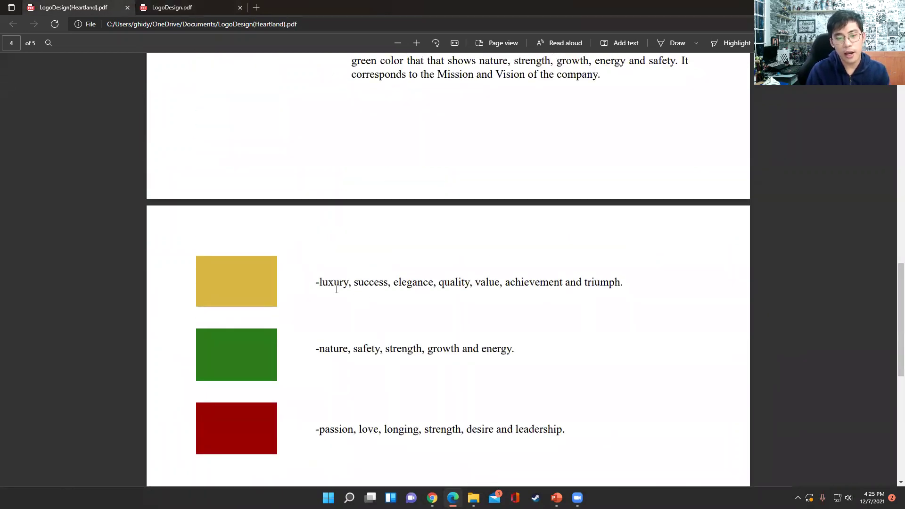
pyautogui.moveTo(320, 283); pyautogui.dragTo(354, 284)
pyautogui.moveTo(624, 300); pyautogui.dragTo(648, 284)
pyautogui.scroll(5, 537, 323)
pyautogui.scroll(-15, 539, 323)
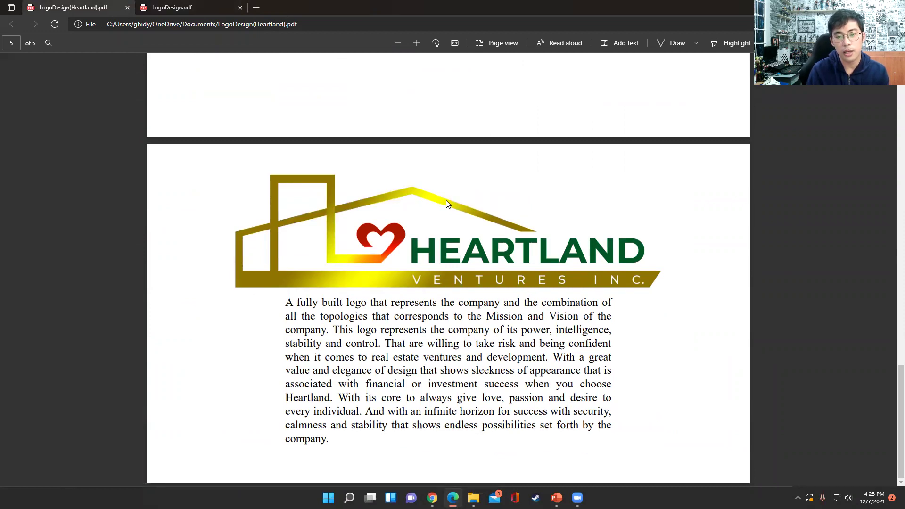
pyautogui.rightClick(400, 354)
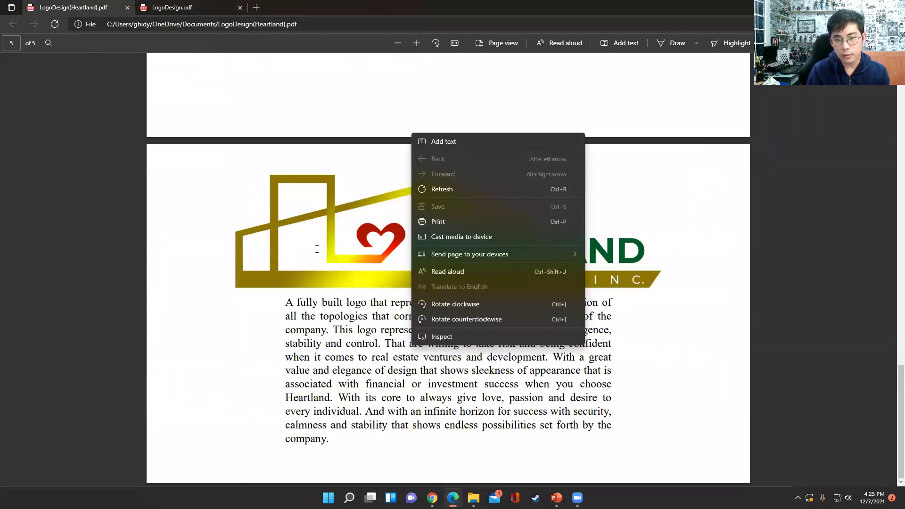
pyautogui.click(162, 6)
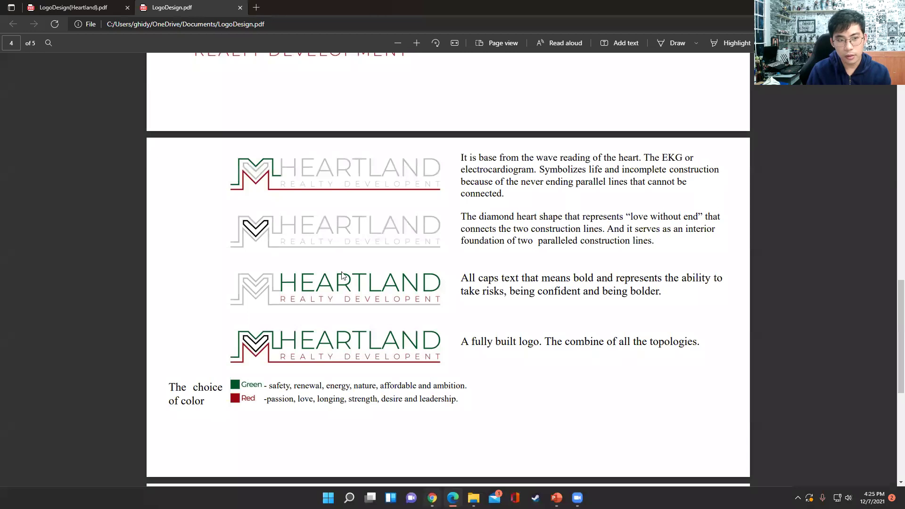
# Switch to the Heartland business card design in Canva and browse the business card templates
pyautogui.hotkey('alt', 'Tab')
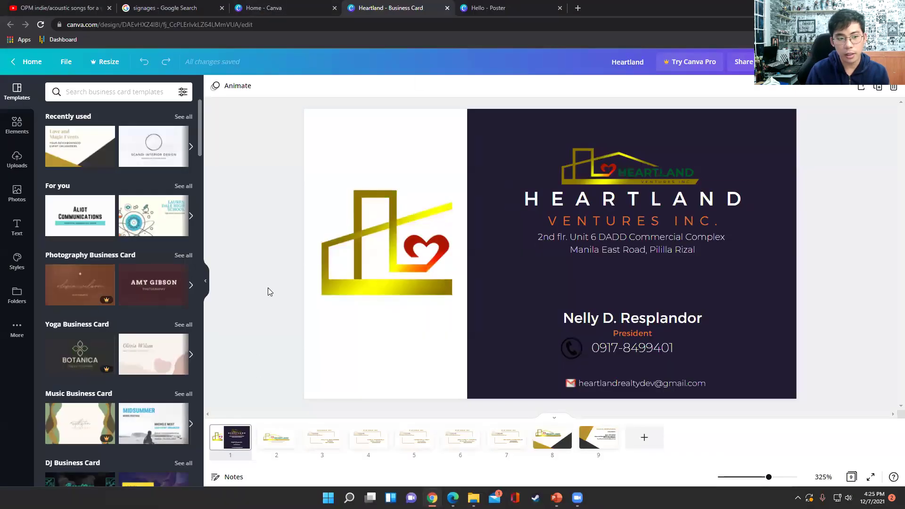
pyautogui.scroll(-8, 133, 281)
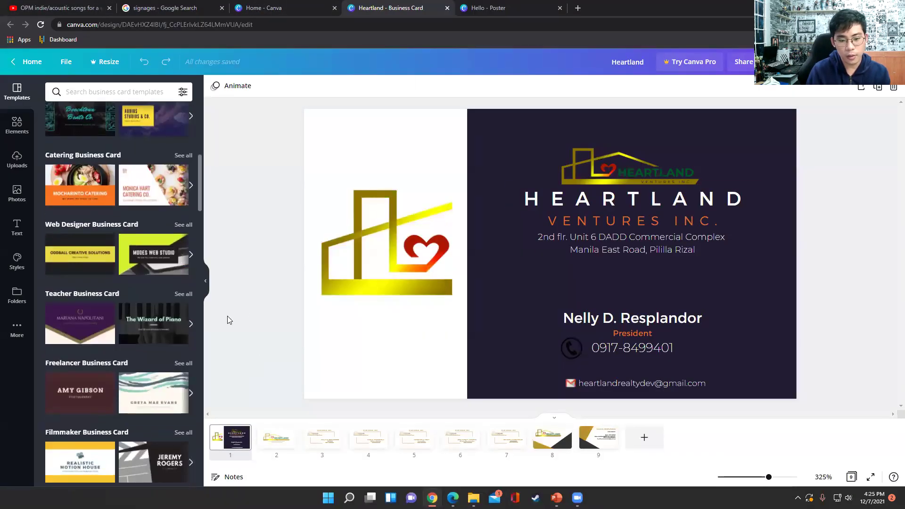
# Look over the Heartland business card pages and the available design elements and templates
pyautogui.click(281, 437)
pyautogui.click(324, 437)
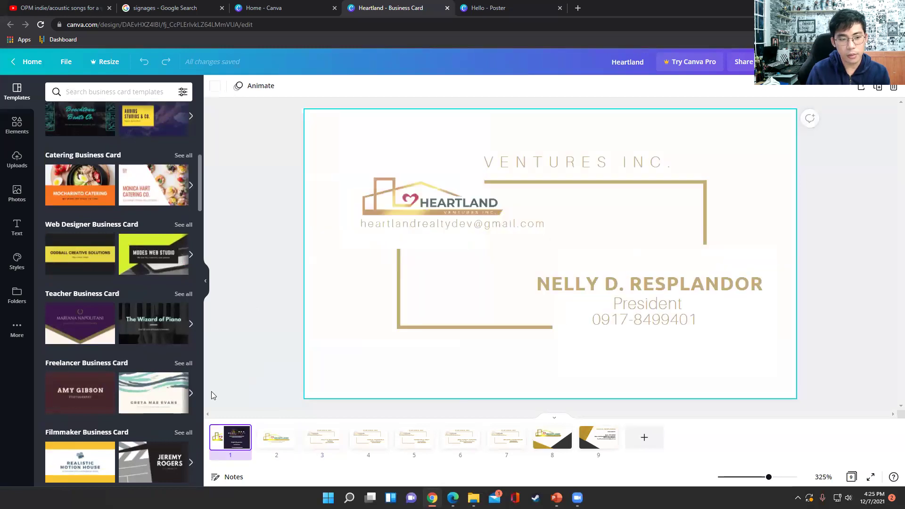
pyautogui.click(17, 125)
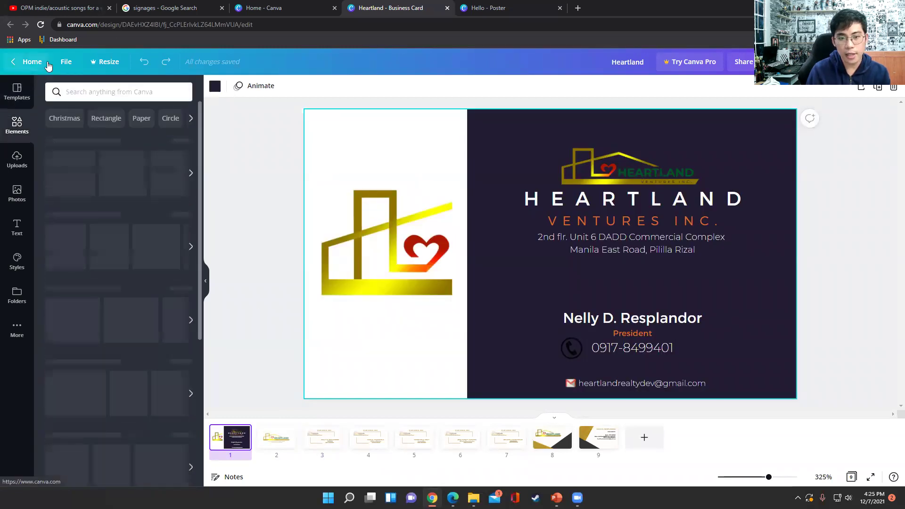
pyautogui.click(17, 93)
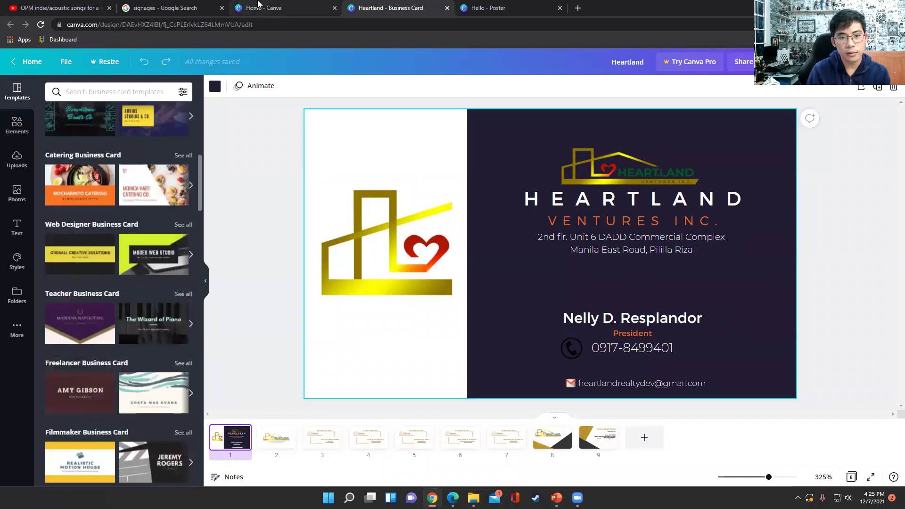
# Find the Trainings trifold brochure among the recent designs, view it, and return to the Canva home page
pyautogui.click(257, 6)
pyautogui.scroll(-8, 400, 332)
pyautogui.scroll(10, 629, 343)
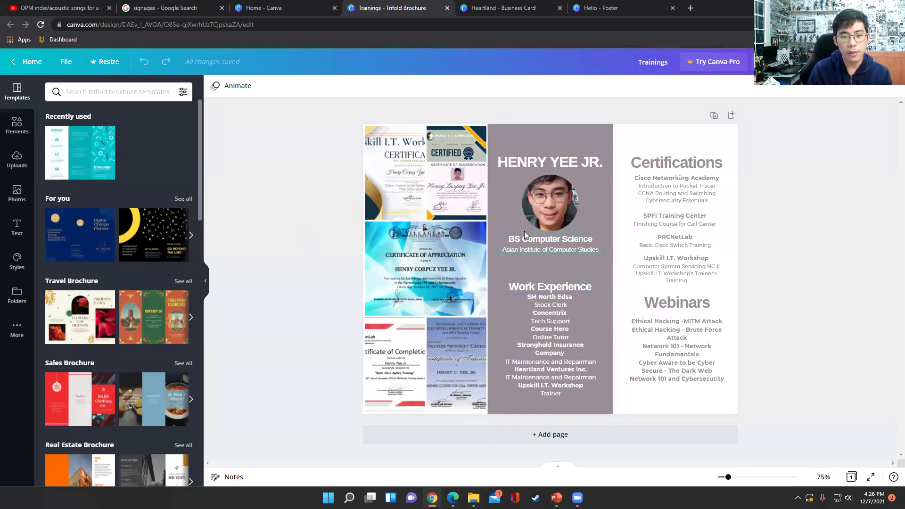
pyautogui.click(98, 85)
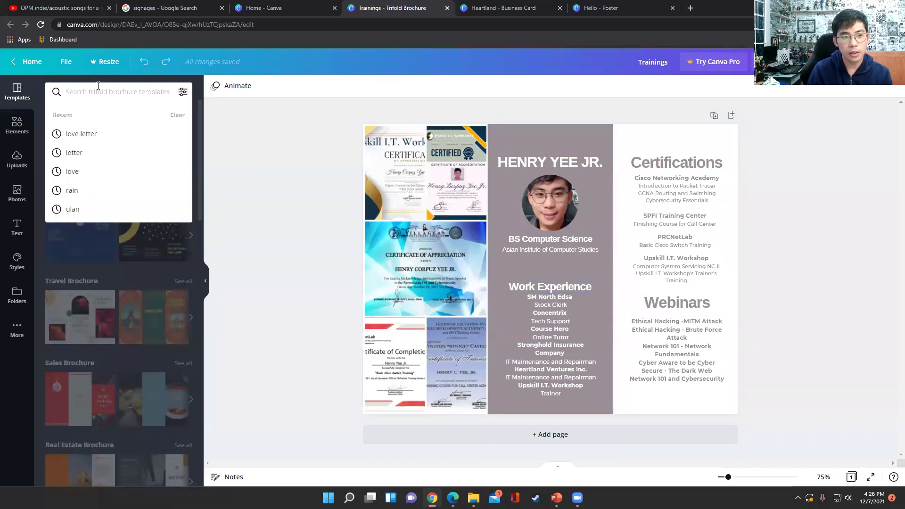
pyautogui.click(257, 7)
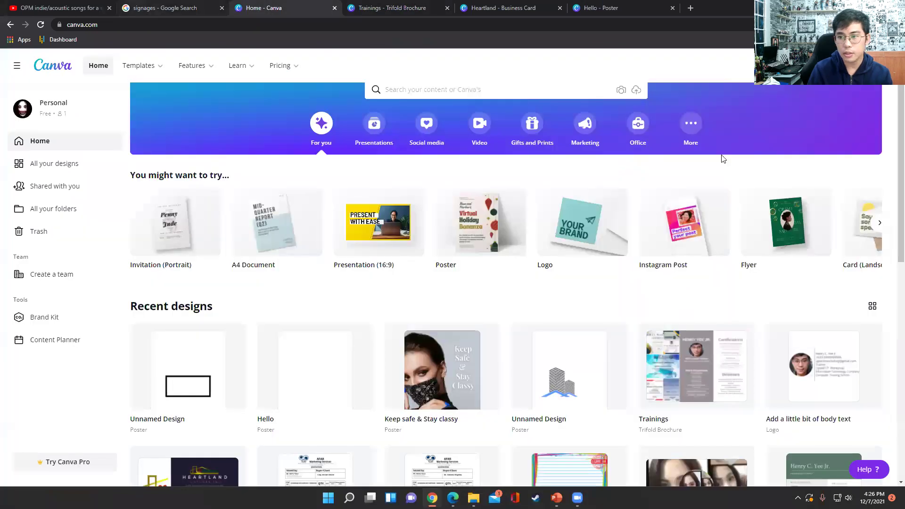
# Browse the suggested design types and create a new blank Poster design
pyautogui.click(830, 65)
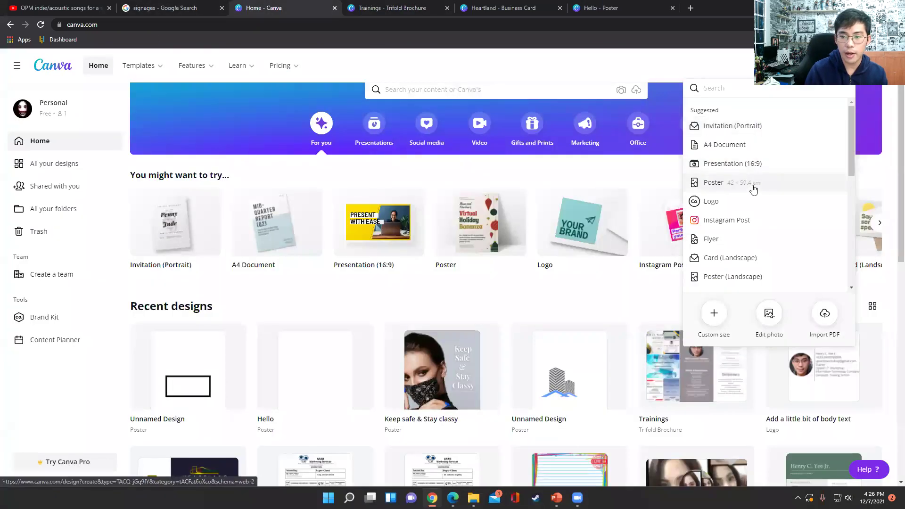
pyautogui.scroll(-5, 752, 185)
pyautogui.scroll(-3, 738, 257)
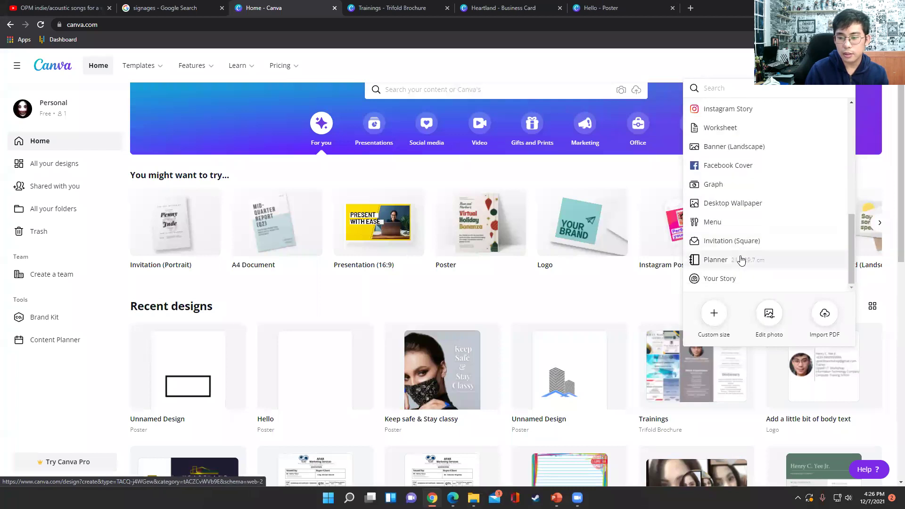
pyautogui.scroll(8, 738, 257)
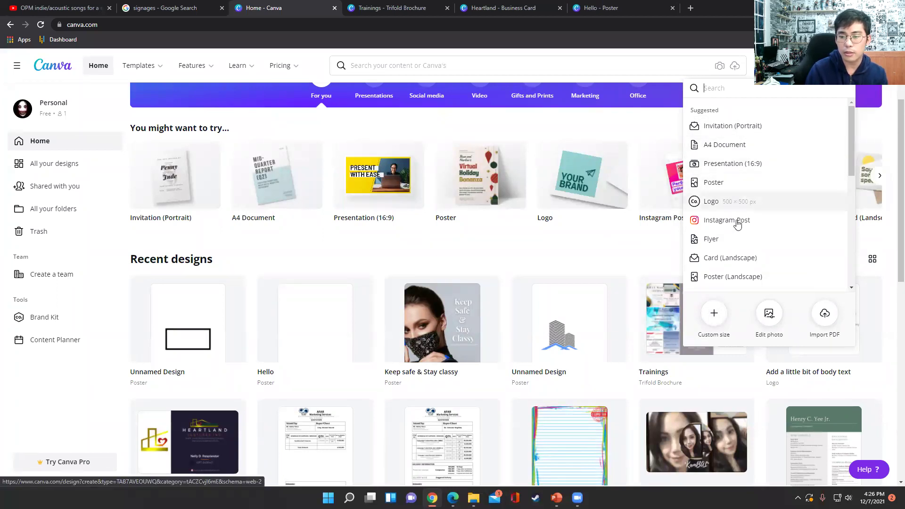
pyautogui.click(714, 183)
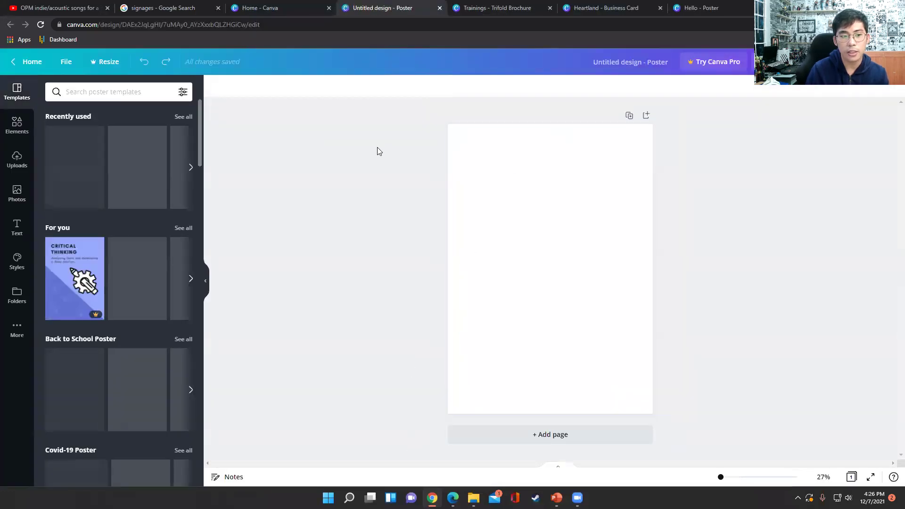
# Fill the blank poster with the Now Available Online template from the Back to Business posters
pyautogui.scroll(-5, 116, 266)
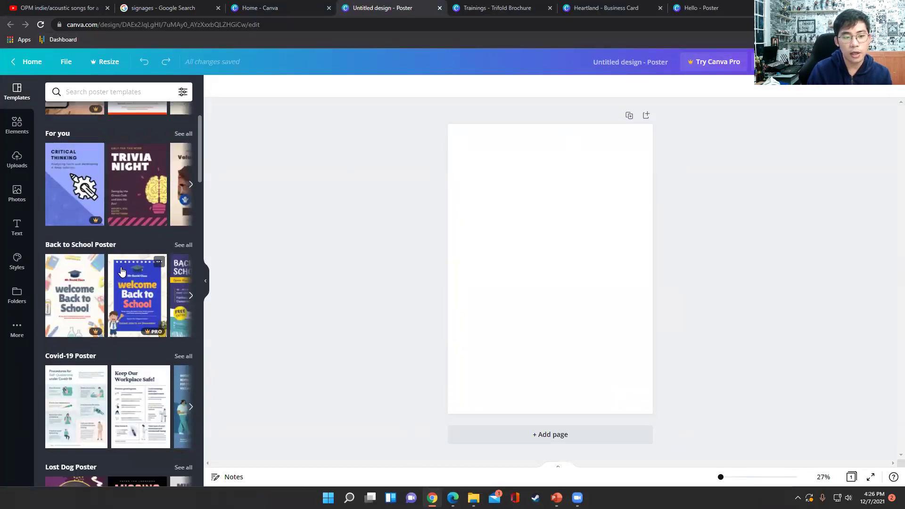
pyautogui.scroll(-5, 125, 333)
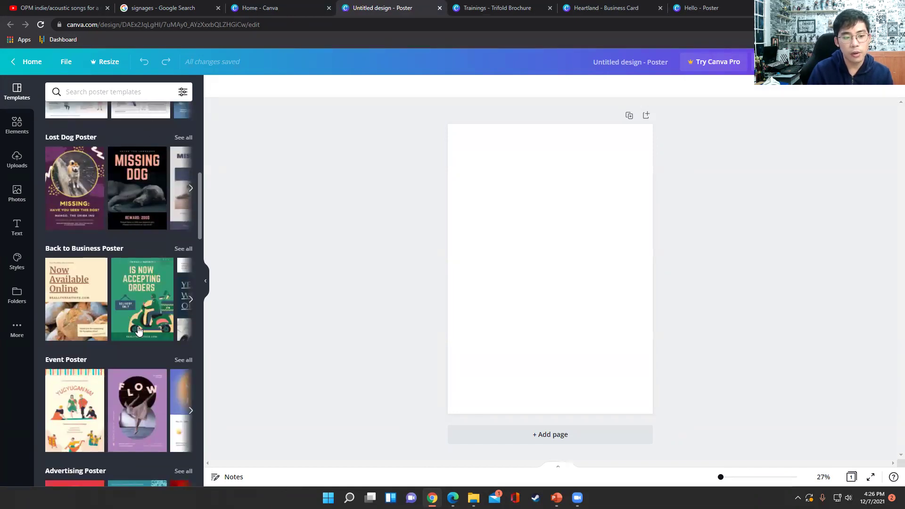
pyautogui.click(76, 336)
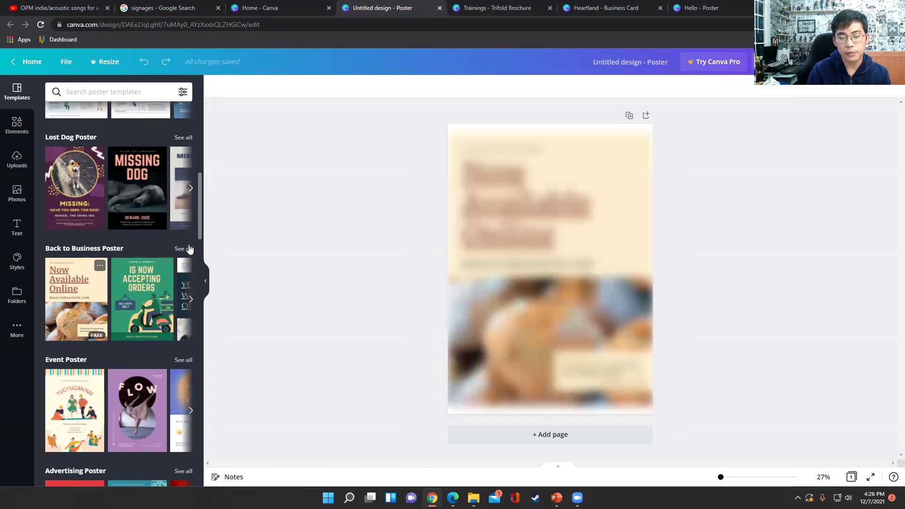
pyautogui.rightClick(256, 195)
pyautogui.click(715, 275)
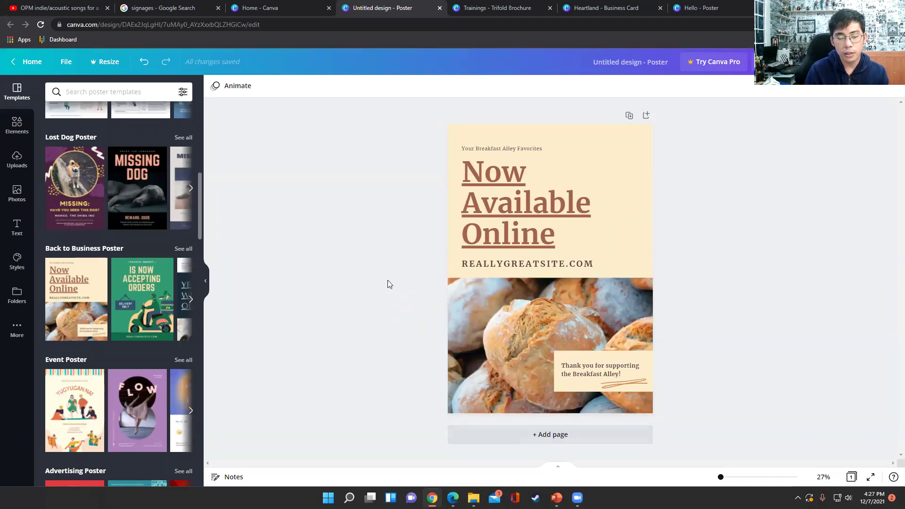
pyautogui.rightClick(382, 257)
pyautogui.rightClick(364, 214)
pyautogui.click(362, 162)
pyautogui.rightClick(381, 166)
pyautogui.click(381, 169)
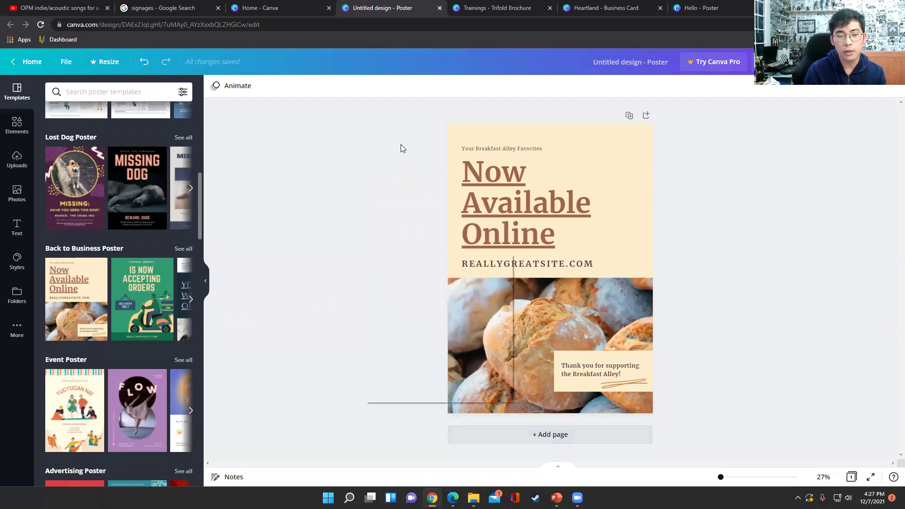
pyautogui.rightClick(370, 196)
pyautogui.rightClick(385, 175)
pyautogui.click(385, 174)
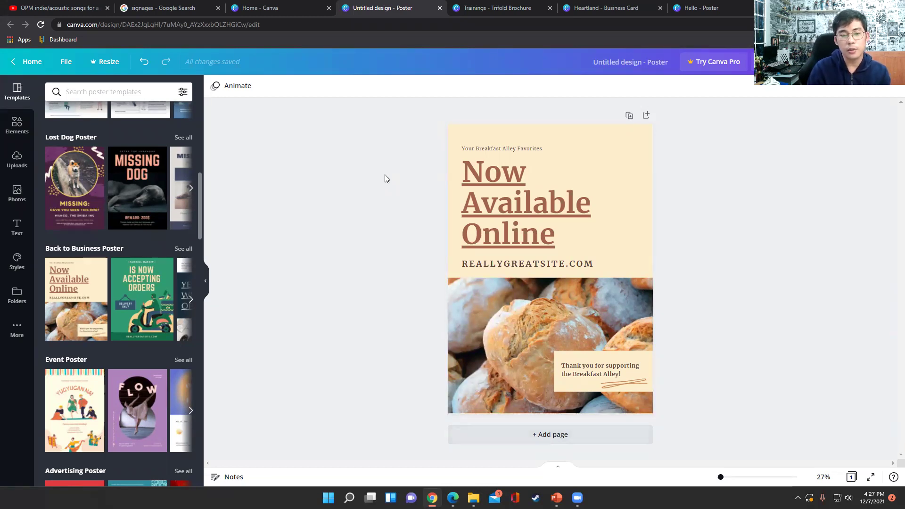
# Add a second page to the poster and apply the green Is Now Accepting Orders template to it
pyautogui.click(547, 434)
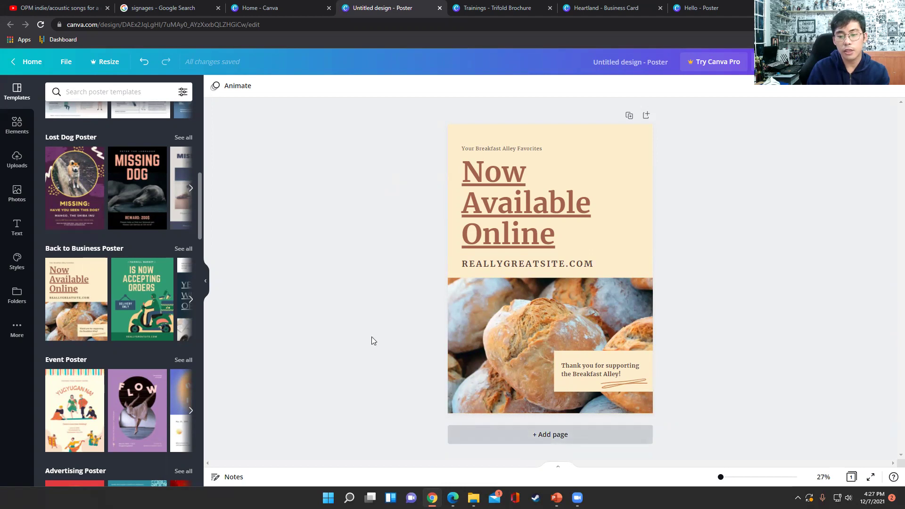
pyautogui.rightClick(323, 234)
pyautogui.click(369, 223)
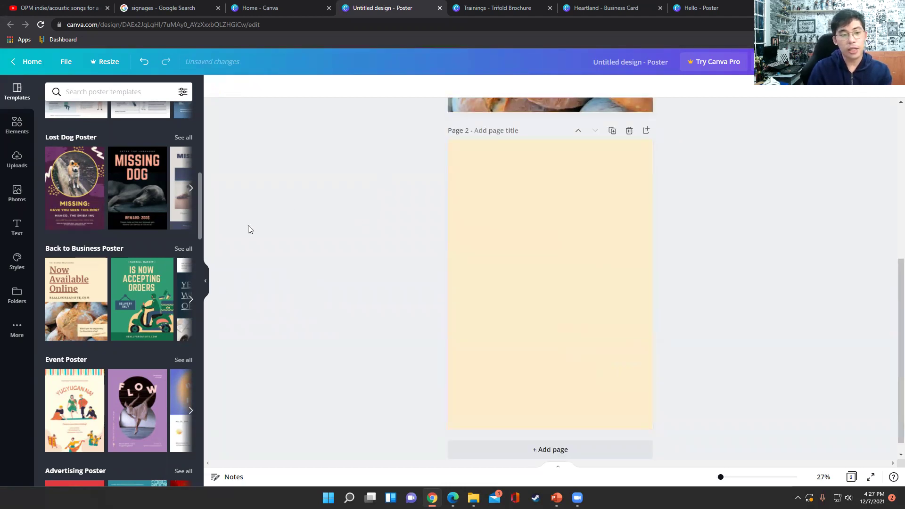
pyautogui.click(142, 297)
pyautogui.rightClick(397, 247)
pyautogui.click(368, 207)
pyautogui.rightClick(368, 208)
pyautogui.click(365, 162)
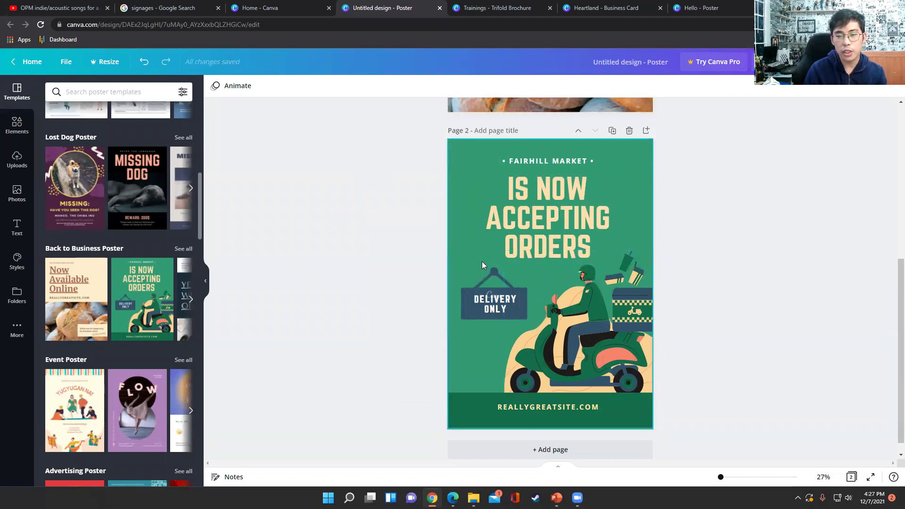
# Add a third page and apply the purple Flow ballet template from the Event posters
pyautogui.scroll(-3, 138, 327)
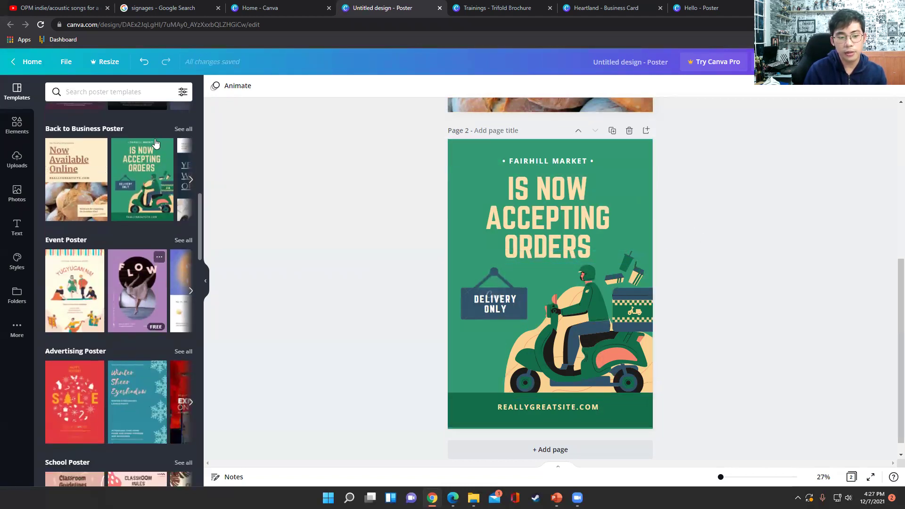
pyautogui.click(547, 451)
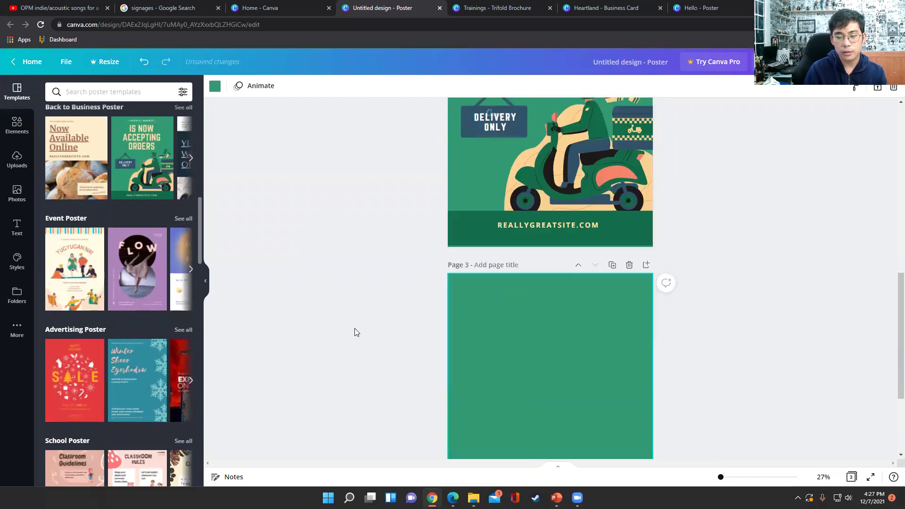
pyautogui.click(139, 269)
pyautogui.rightClick(373, 271)
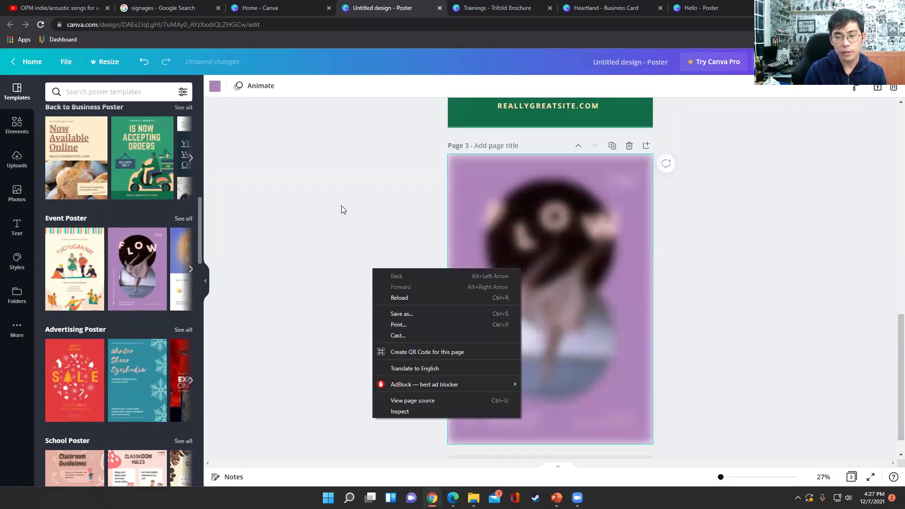
pyautogui.click(363, 159)
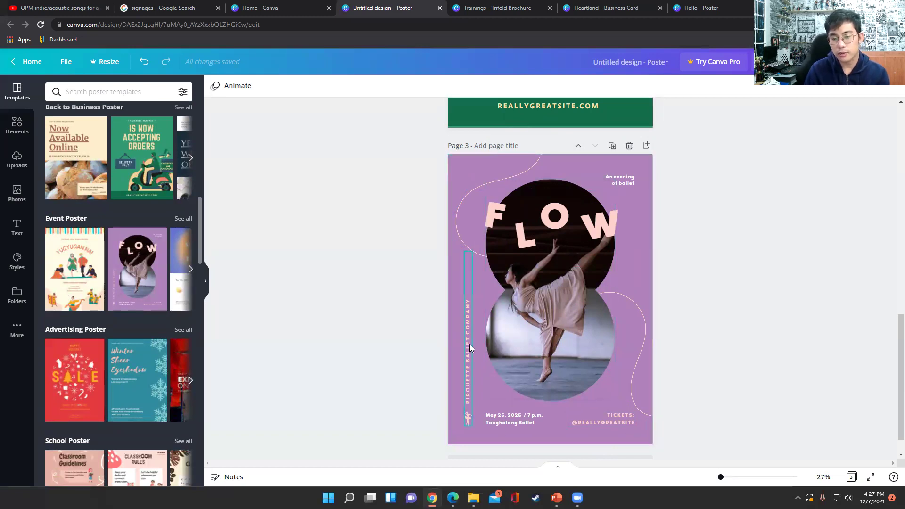
pyautogui.rightClick(351, 289)
pyautogui.rightClick(350, 204)
pyautogui.press('Escape')
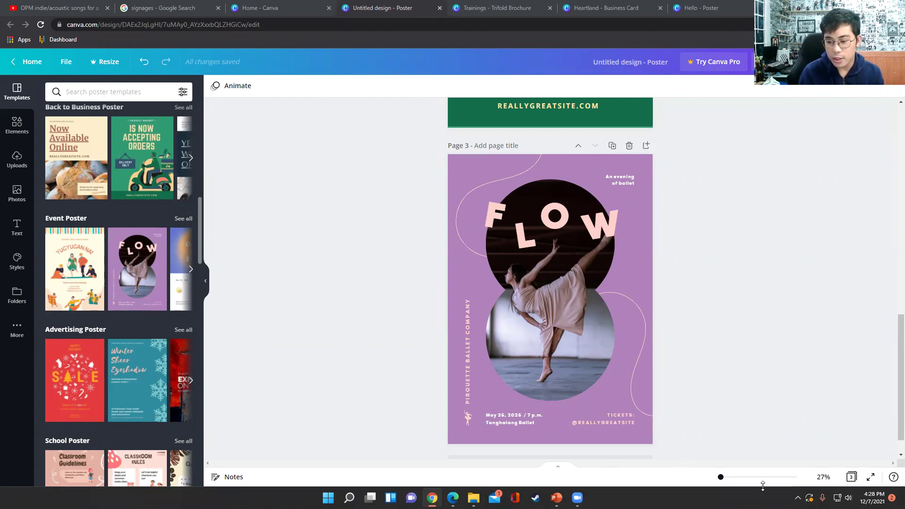
# Replace page 3 with the Save the Earth Now template from the Campaign posters, dismissing the Canva Pro offer
pyautogui.scroll(-4, 54, 318)
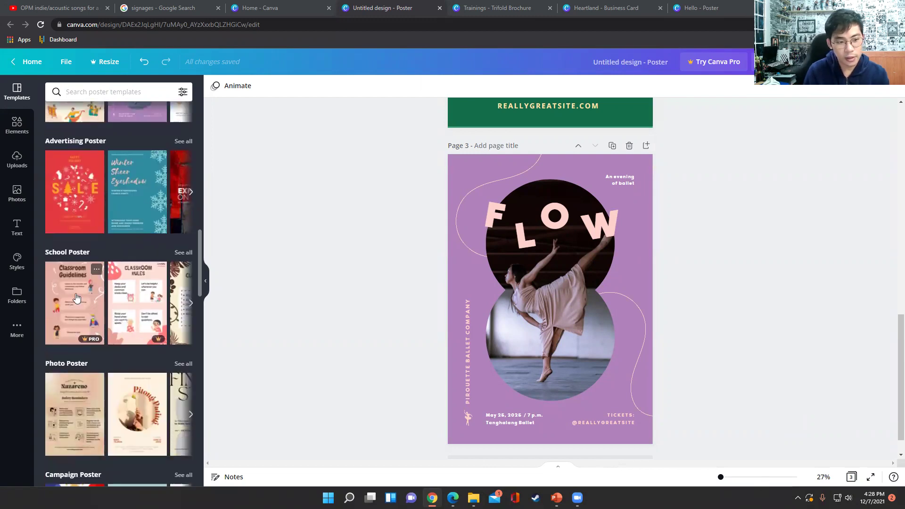
pyautogui.scroll(-3, 76, 298)
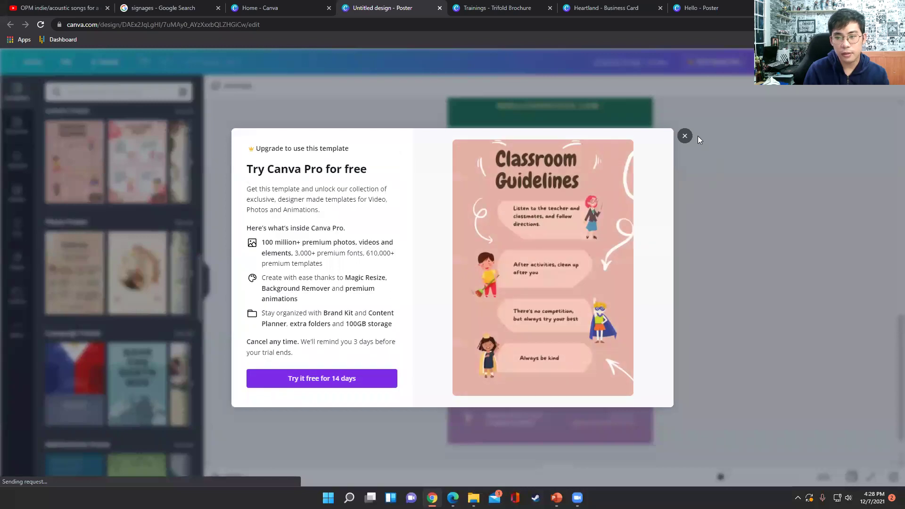
pyautogui.click(683, 136)
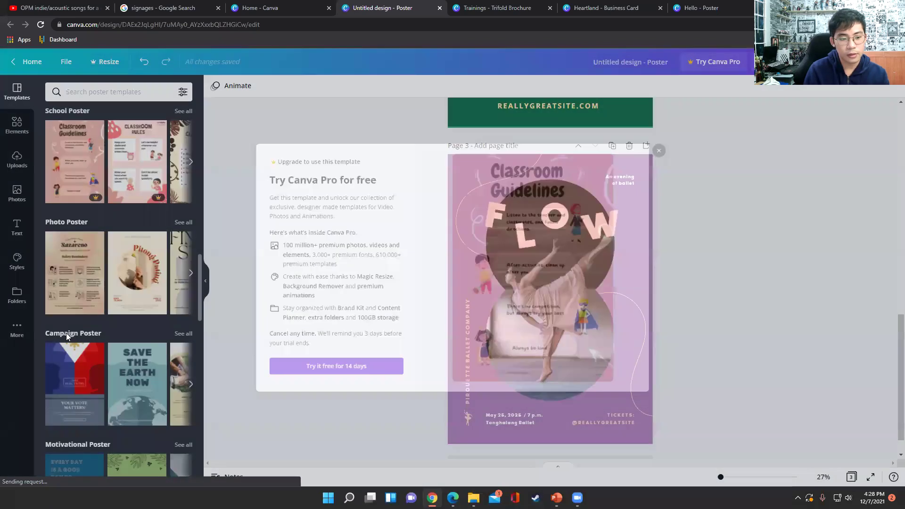
pyautogui.scroll(-5, 72, 362)
pyautogui.click(138, 141)
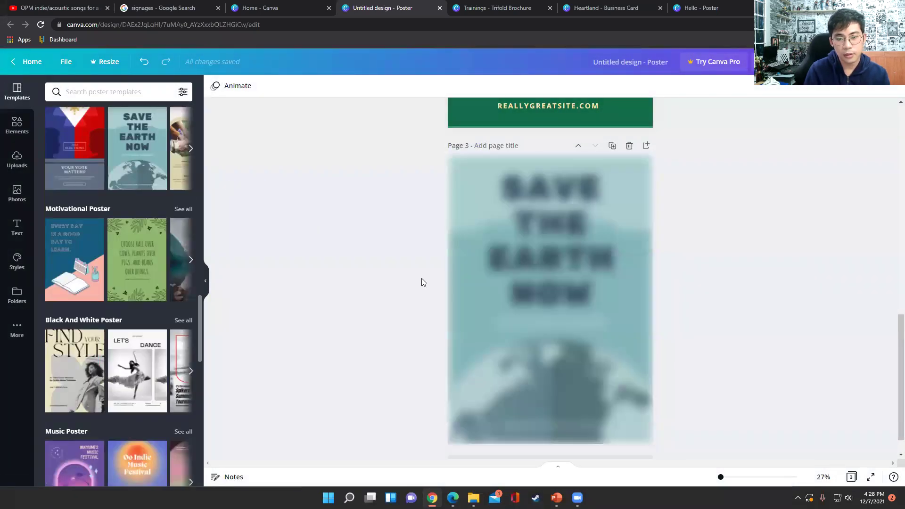
pyautogui.rightClick(352, 264)
pyautogui.rightClick(371, 186)
pyautogui.click(372, 173)
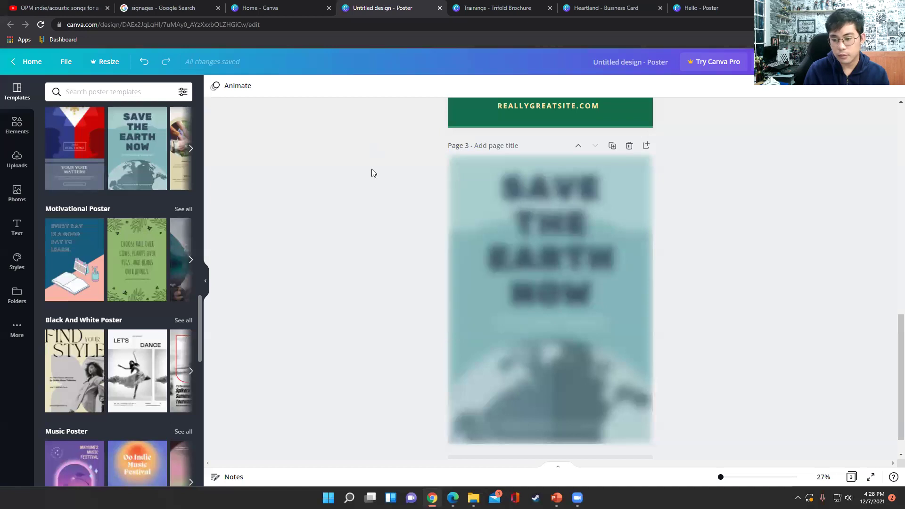
pyautogui.rightClick(374, 160)
pyautogui.rightClick(396, 155)
pyautogui.click(396, 155)
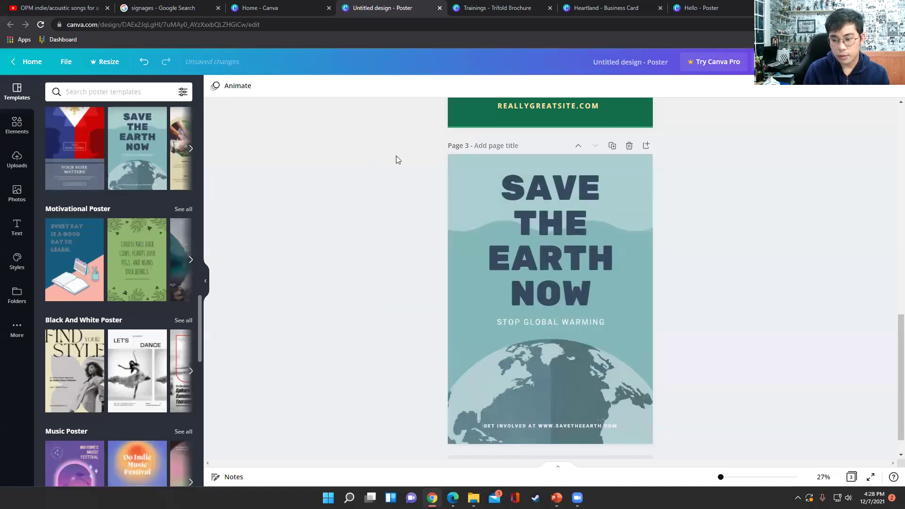
pyautogui.rightClick(380, 256)
pyautogui.click(390, 182)
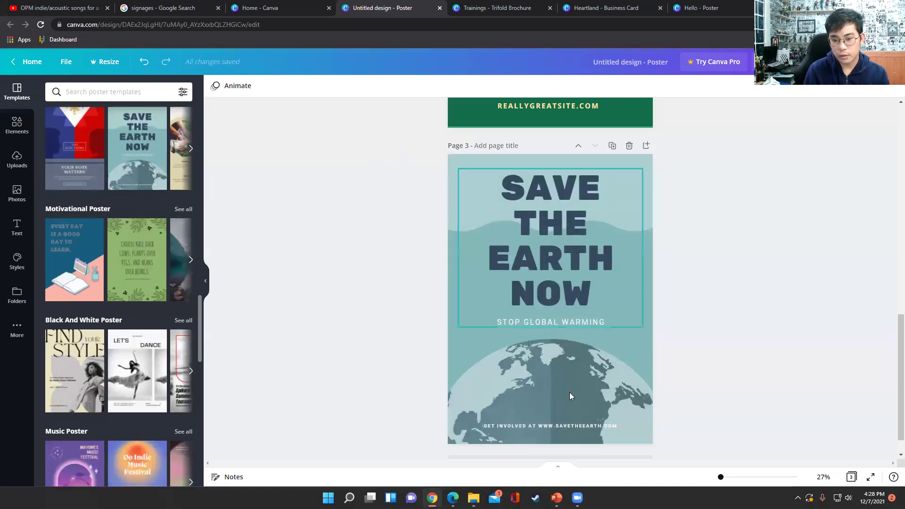
pyautogui.scroll(-4, 569, 395)
pyautogui.scroll(3, 573, 401)
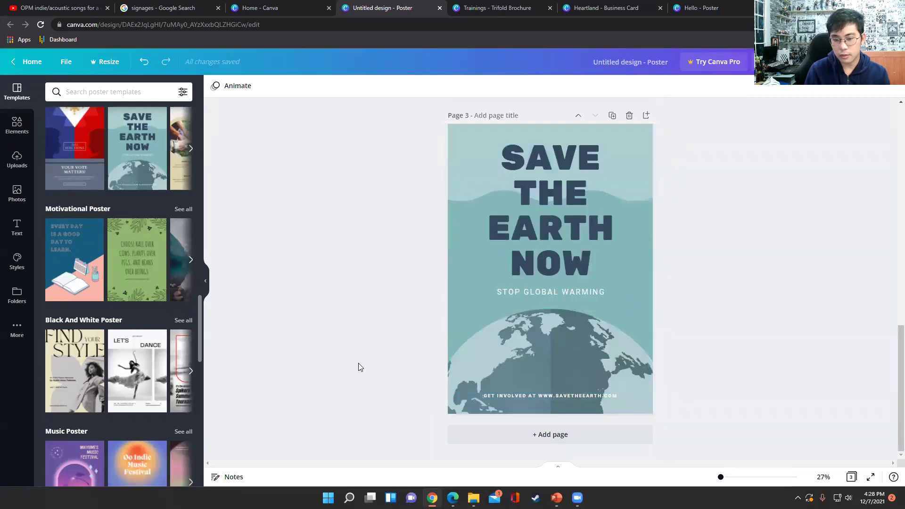
pyautogui.scroll(3, 358, 363)
pyautogui.scroll(-1, 405, 337)
pyautogui.scroll(-3, 394, 340)
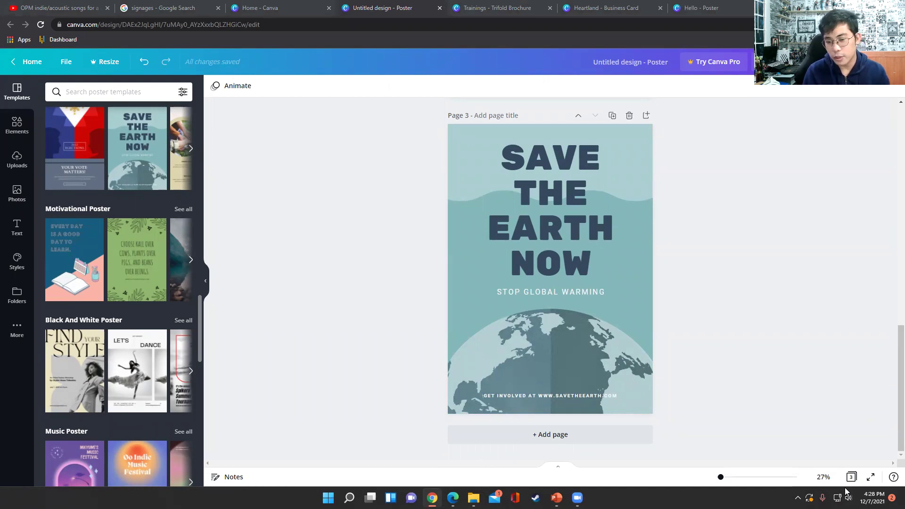
pyautogui.rightClick(381, 205)
pyautogui.click(366, 240)
pyautogui.rightClick(366, 240)
pyautogui.click(355, 180)
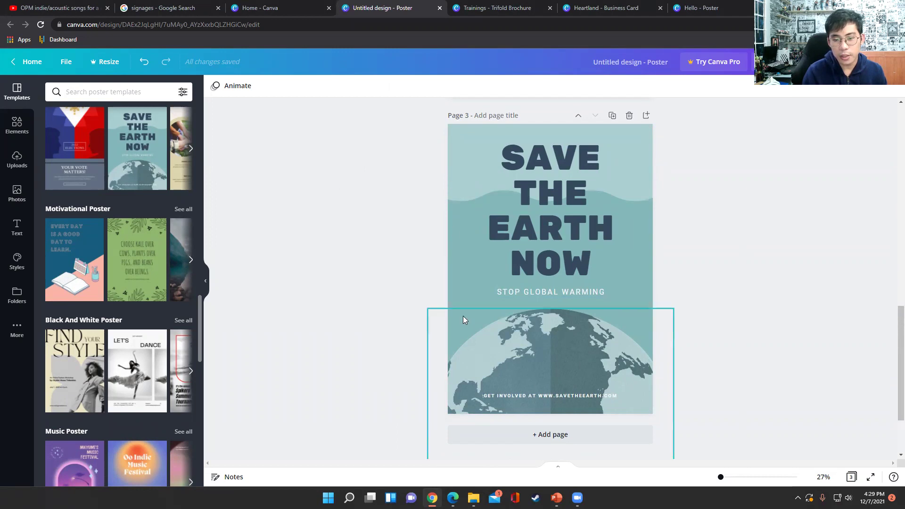
# Apply the green Choose Kale Over Cows template from the Motivational posters to page 3
pyautogui.click(142, 262)
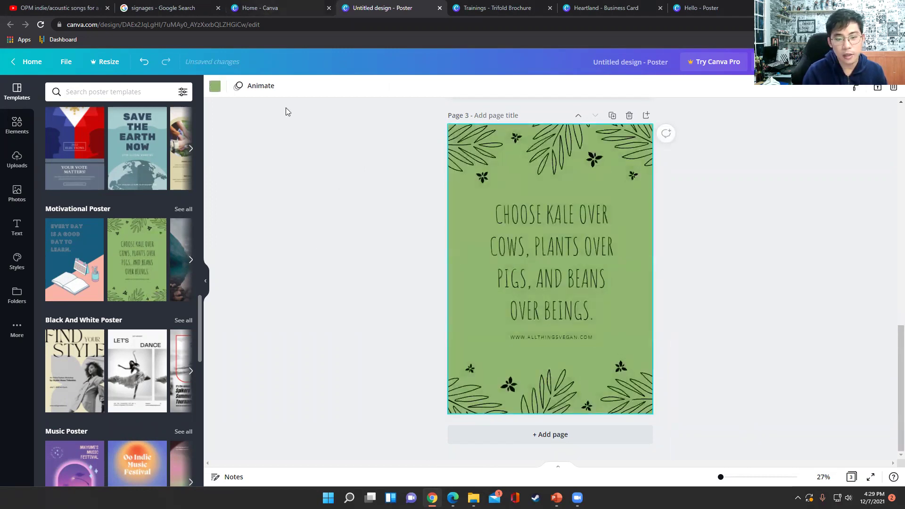
# Open the Heartland Bay Farm poster from the designs on the Canva home page
pyautogui.hotkey('ctrl', 'shift', 'Tab')
pyautogui.scroll(-8, 551, 208)
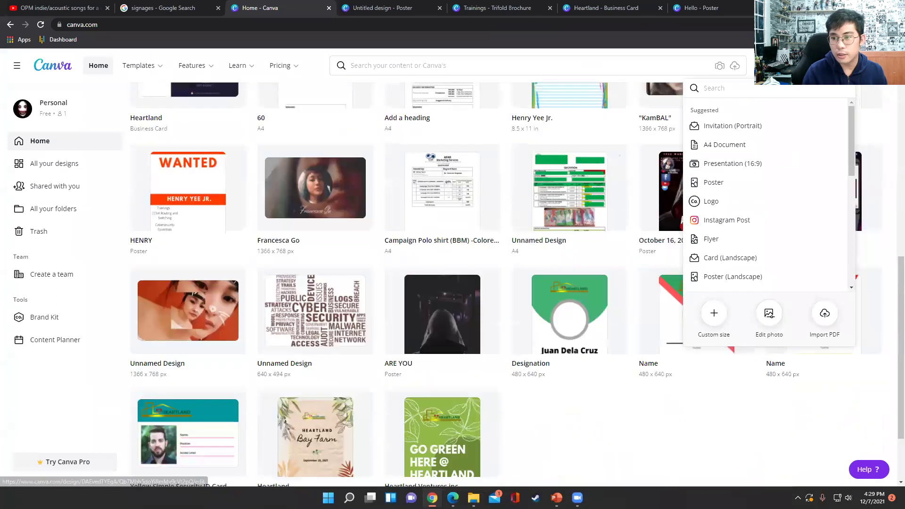
pyautogui.scroll(-2, 573, 277)
pyautogui.click(291, 358)
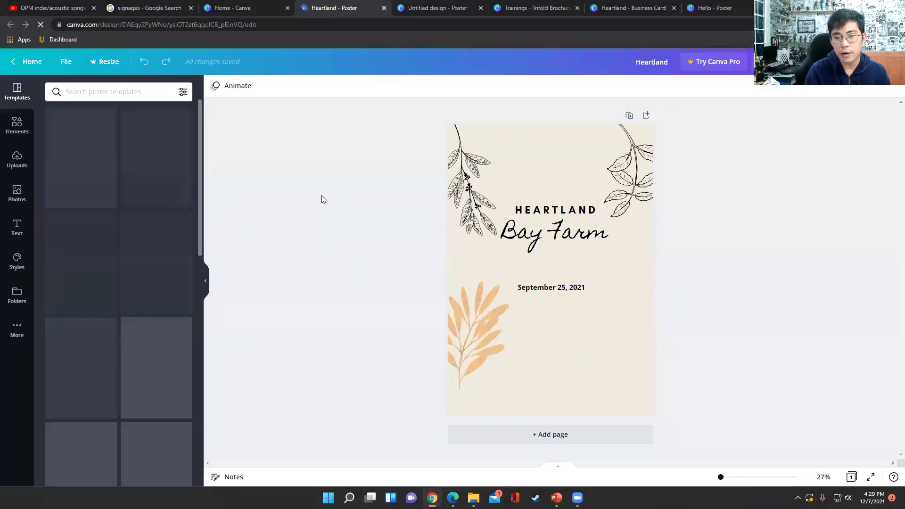
pyautogui.rightClick(371, 252)
pyautogui.click(378, 216)
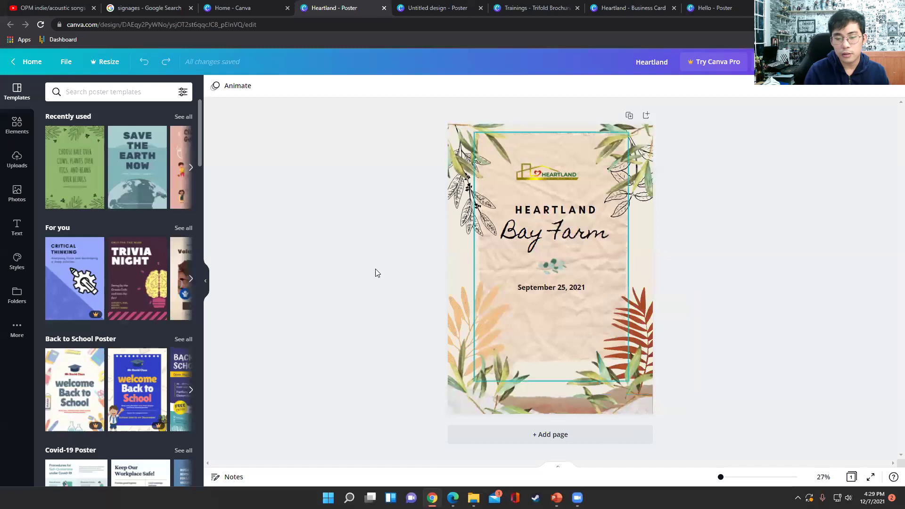
# Open the Heartland Ventures inc. poster from the home page designs and save the offered file to the Downloads folder
pyautogui.click(228, 7)
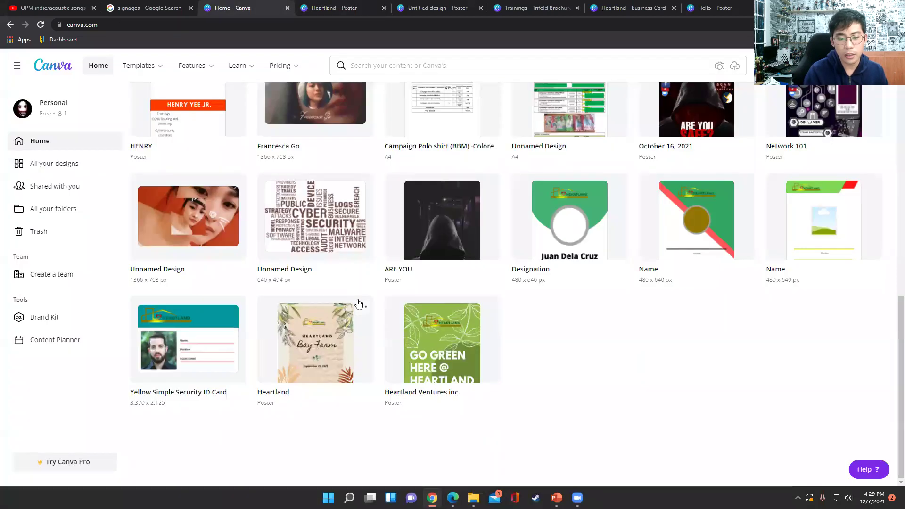
pyautogui.click(442, 348)
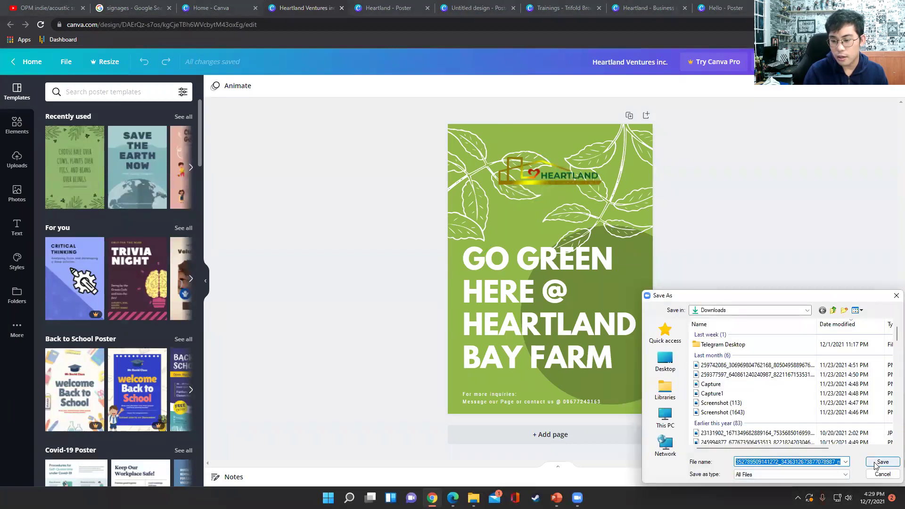
pyautogui.click(883, 462)
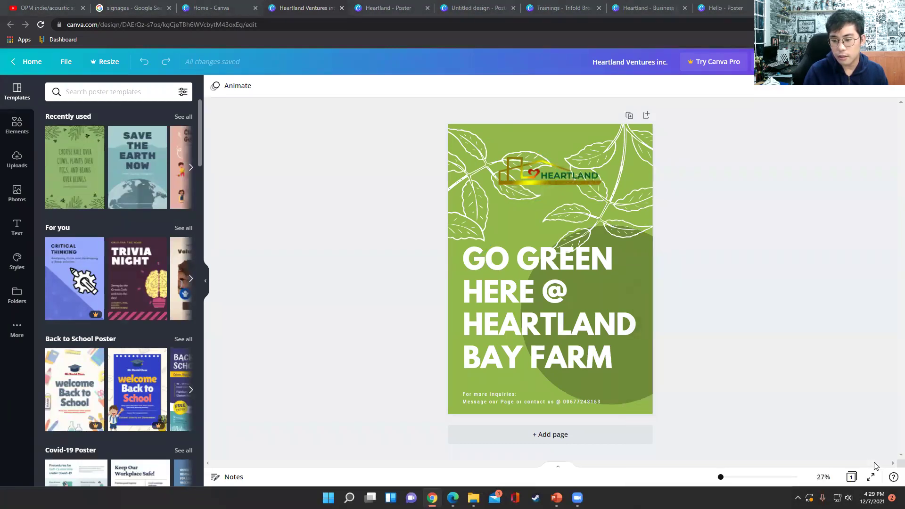
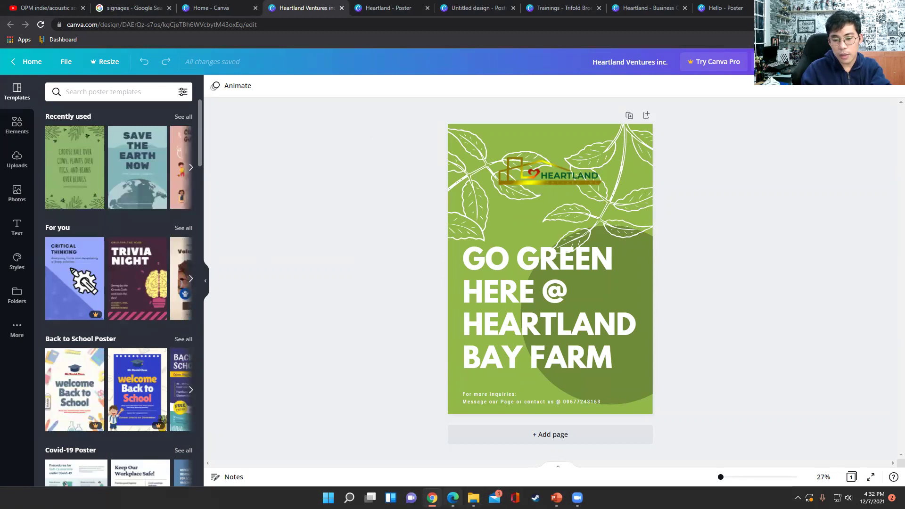
# Switch to Edge and review the heart, building and Ventures Inc. logo element explanations in LogoDesign(Heartland).pdf
pyautogui.click(453, 497)
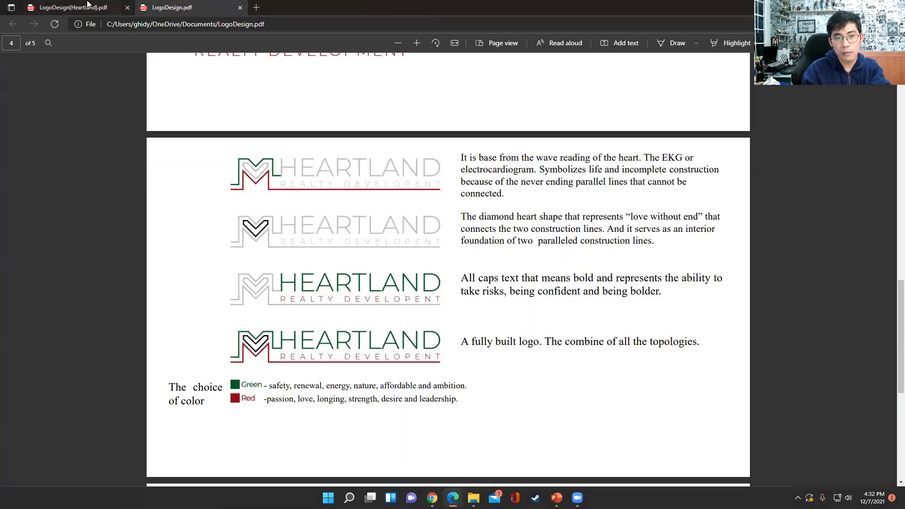
pyautogui.click(104, 4)
pyautogui.scroll(-10, 370, 243)
pyautogui.scroll(5, 372, 248)
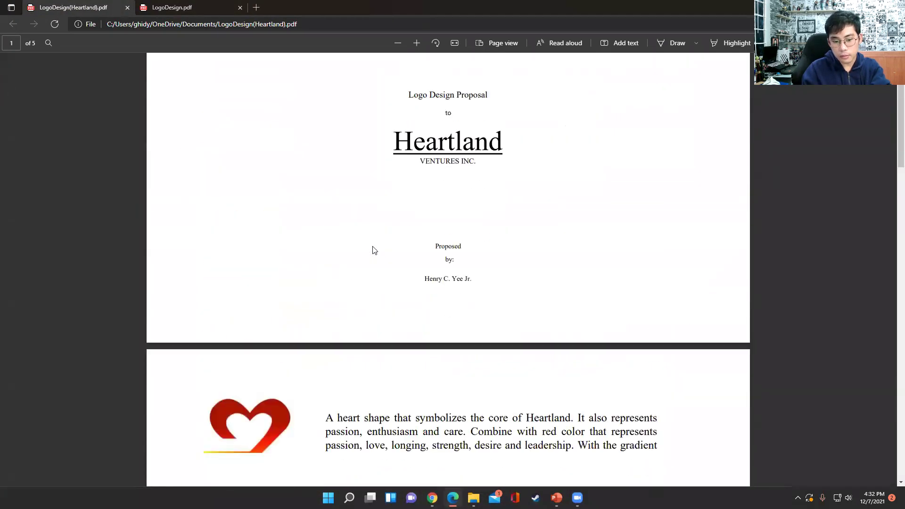
pyautogui.scroll(-7, 373, 248)
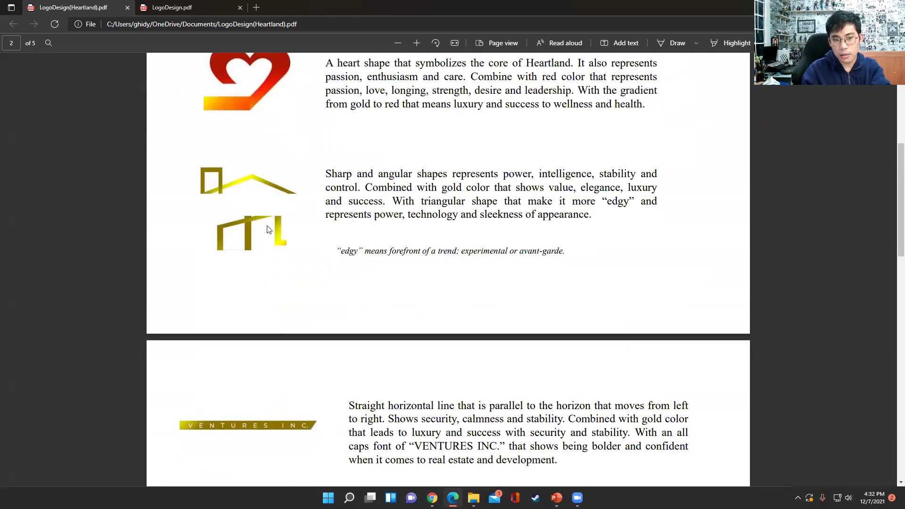
pyautogui.scroll(-4, 448, 283)
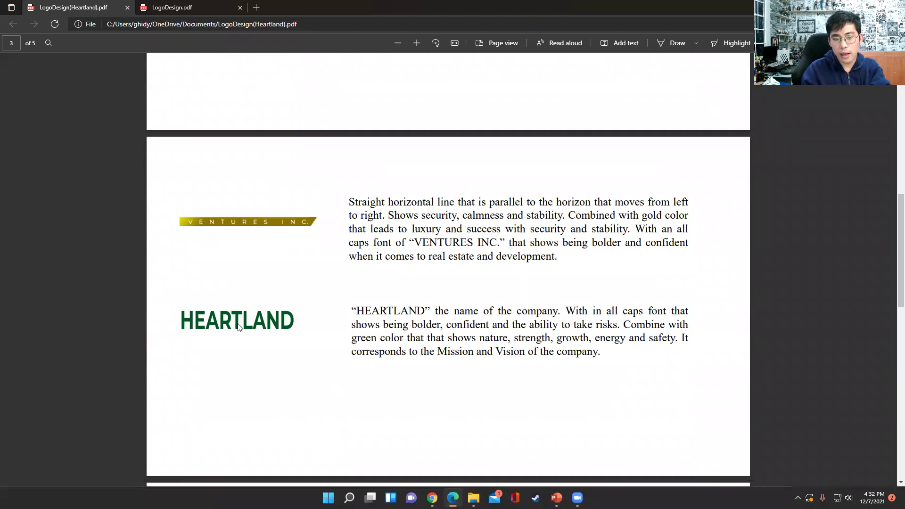
# Examine the HEARTLAND lettering description, the gold, green and red colour meanings, and the fully built logo in the PDF
pyautogui.moveTo(357, 311); pyautogui.dragTo(604, 353)
pyautogui.click(542, 394)
pyautogui.scroll(-1, 494, 403)
pyautogui.scroll(-5, 494, 403)
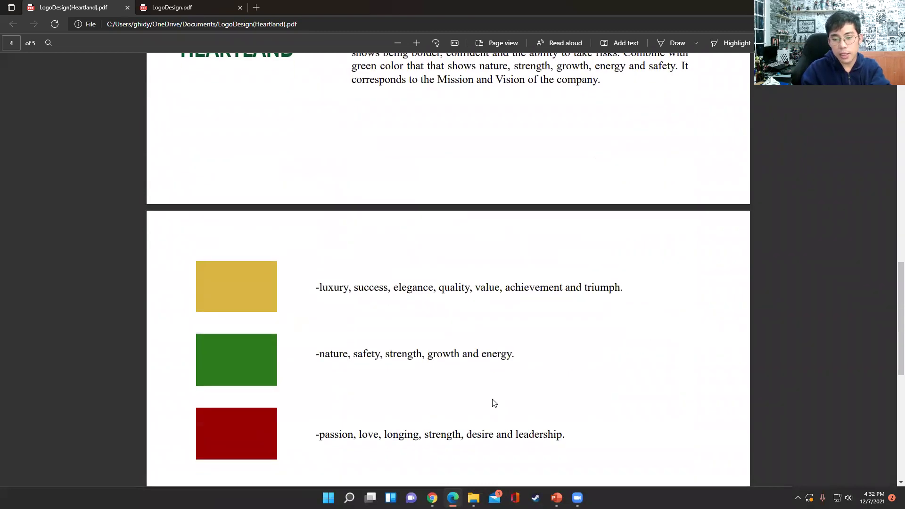
pyautogui.moveTo(303, 288); pyautogui.dragTo(579, 440)
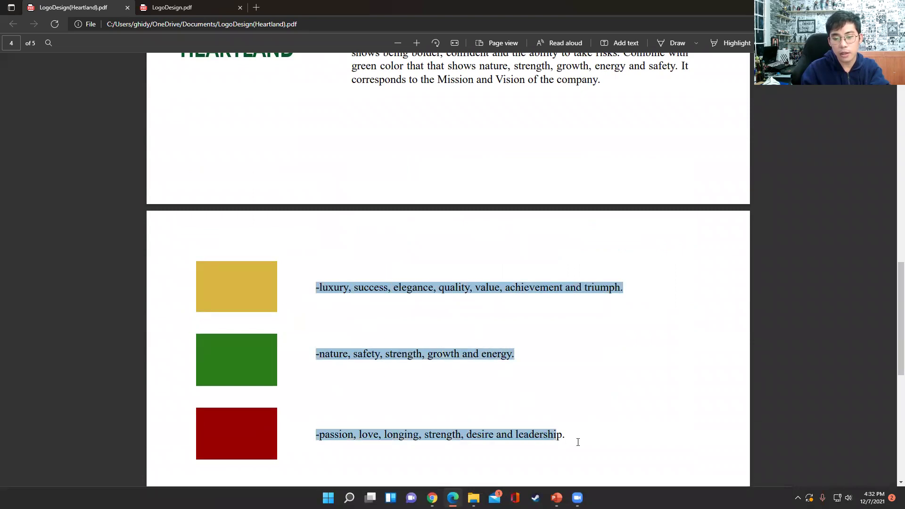
pyautogui.scroll(-1, 572, 446)
pyautogui.scroll(-7, 572, 446)
pyautogui.click(197, 135)
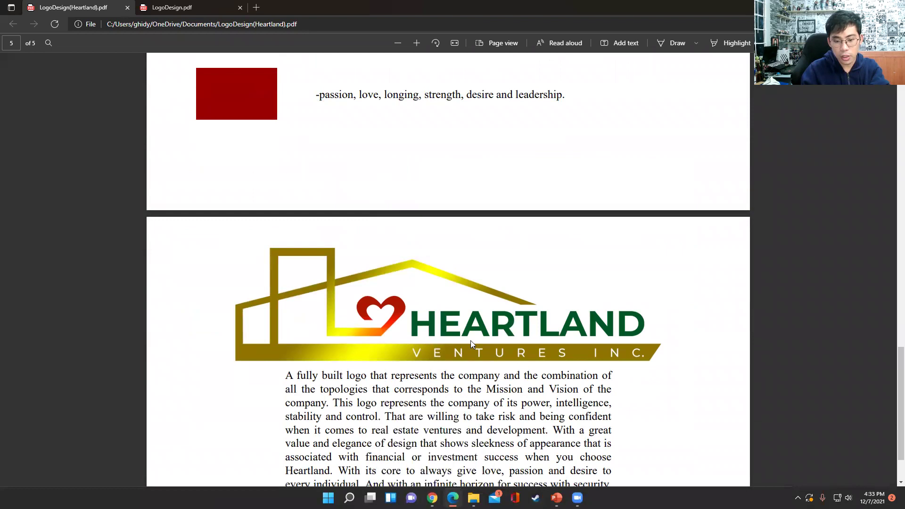
# Switch back to the green Heartland Ventures inc. poster in Chrome
pyautogui.moveTo(453, 498)
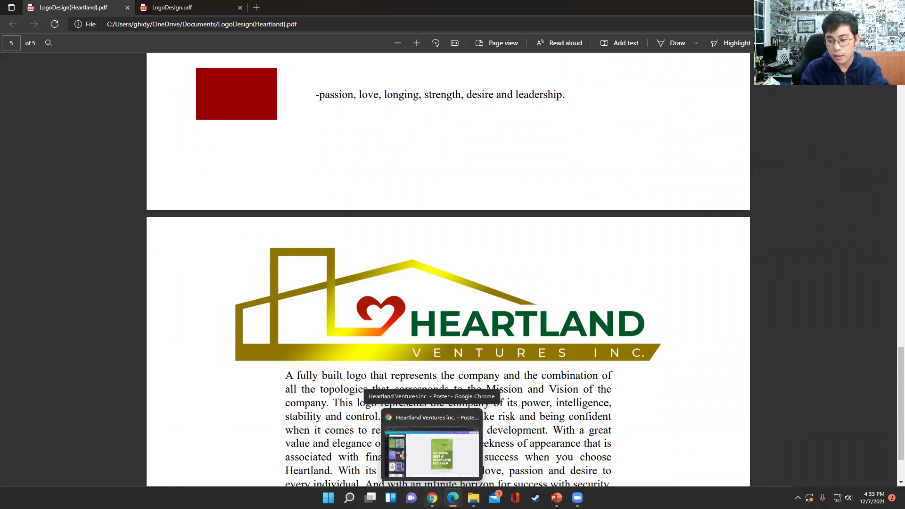
pyautogui.click(432, 452)
pyautogui.rightClick(307, 233)
pyautogui.rightClick(354, 175)
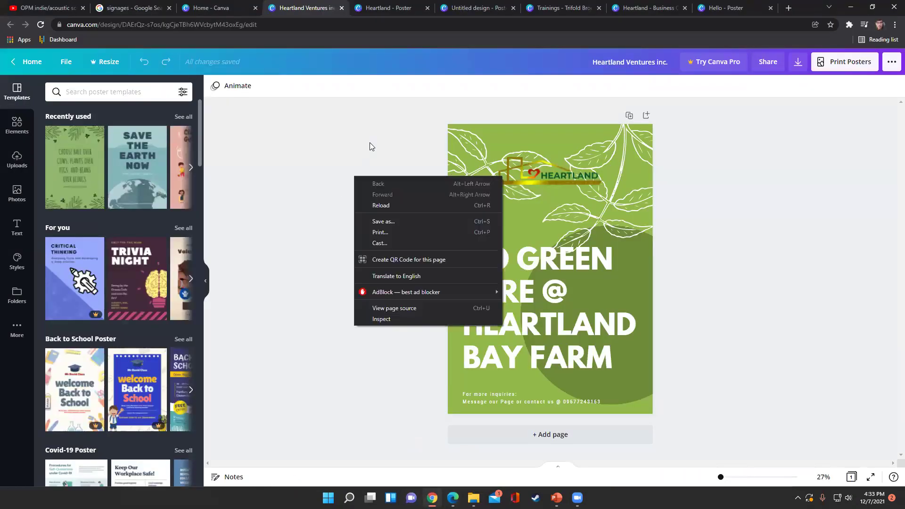
pyautogui.rightClick(377, 197)
pyautogui.rightClick(375, 215)
pyautogui.rightClick(363, 243)
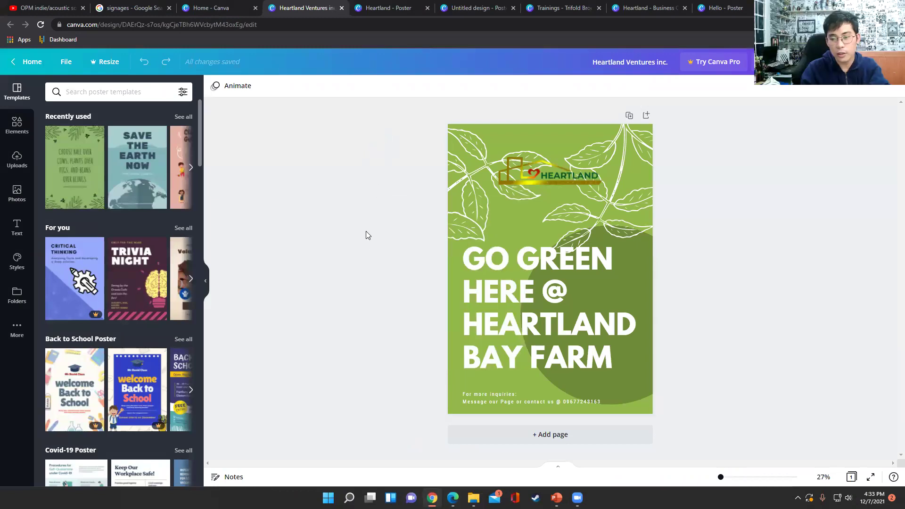
pyautogui.rightClick(364, 222)
pyautogui.rightClick(368, 201)
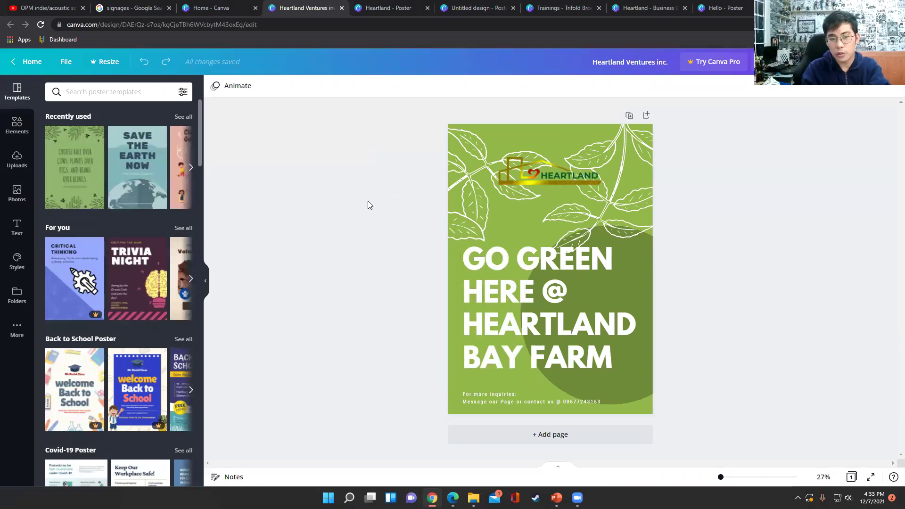
pyautogui.rightClick(391, 188)
pyautogui.click(406, 134)
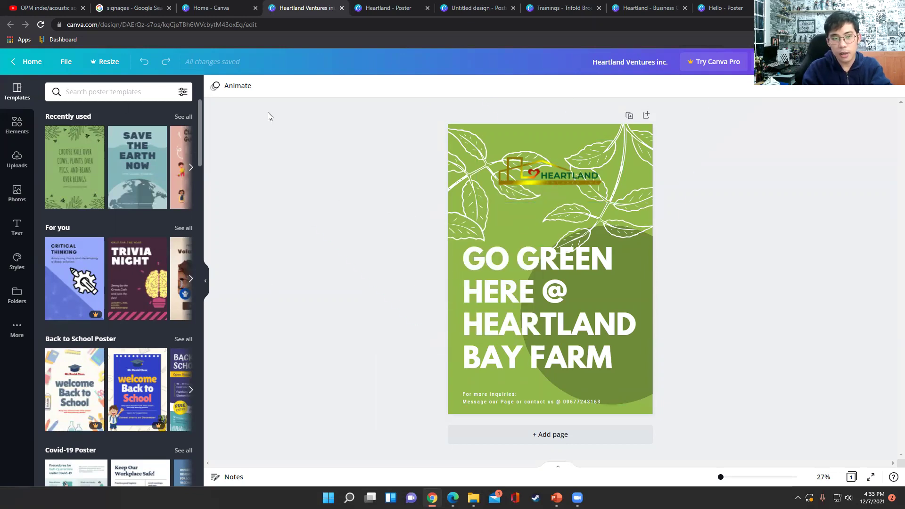
# Bring up the open Heartland Bay Farm poster design
pyautogui.click(386, 5)
pyautogui.hotkey('ctrl', 'shift', 'Tab')
pyautogui.hotkey('ctrl', 'shift', 'Tab')
pyautogui.click(406, 5)
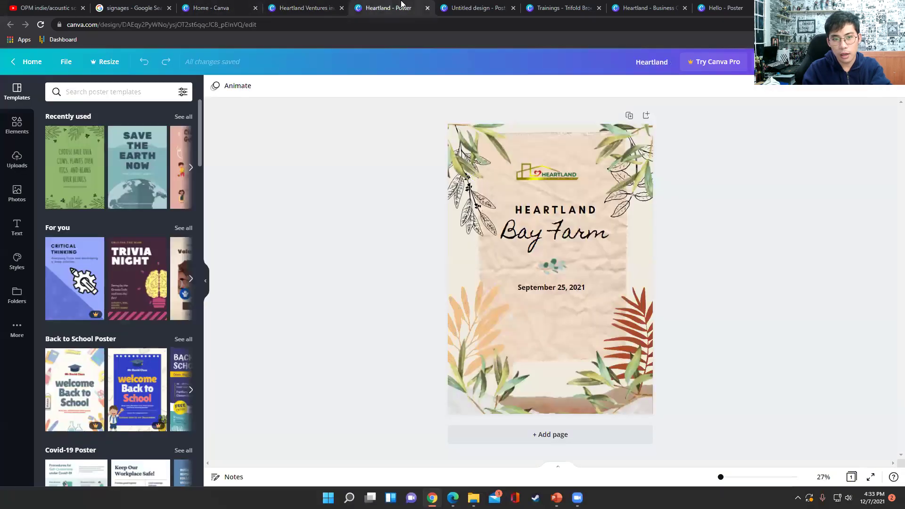
# Apply the black Missing Dog template from the Lost Dog posters to the Heartland Bay Farm poster
pyautogui.scroll(-2, 141, 237)
pyautogui.scroll(-4, 141, 236)
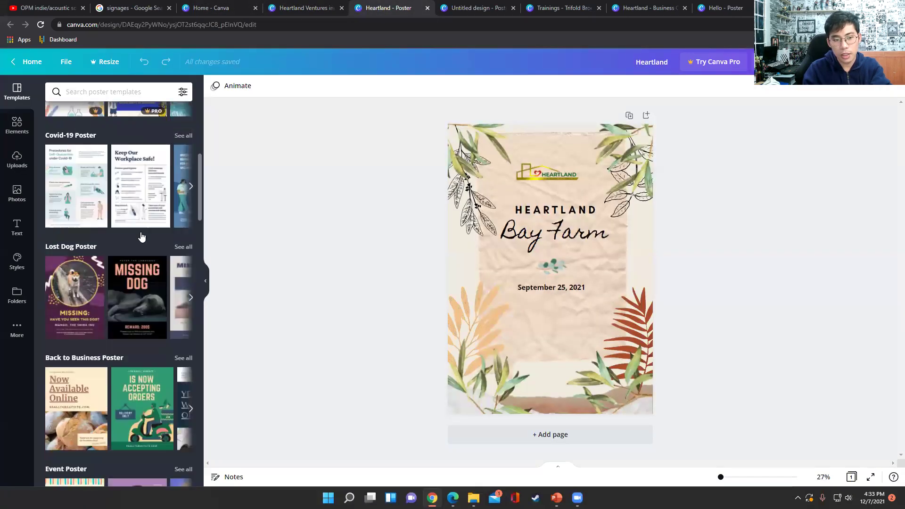
pyautogui.click(140, 298)
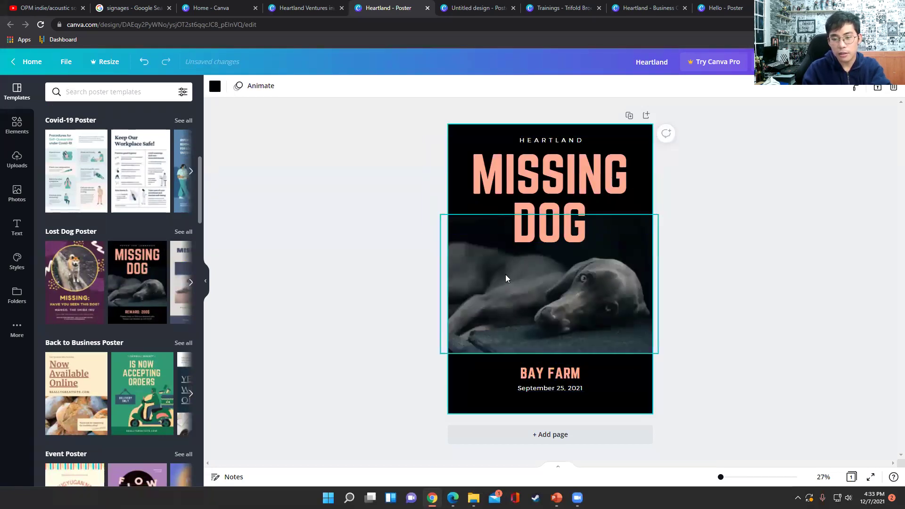
pyautogui.rightClick(392, 216)
pyautogui.click(366, 162)
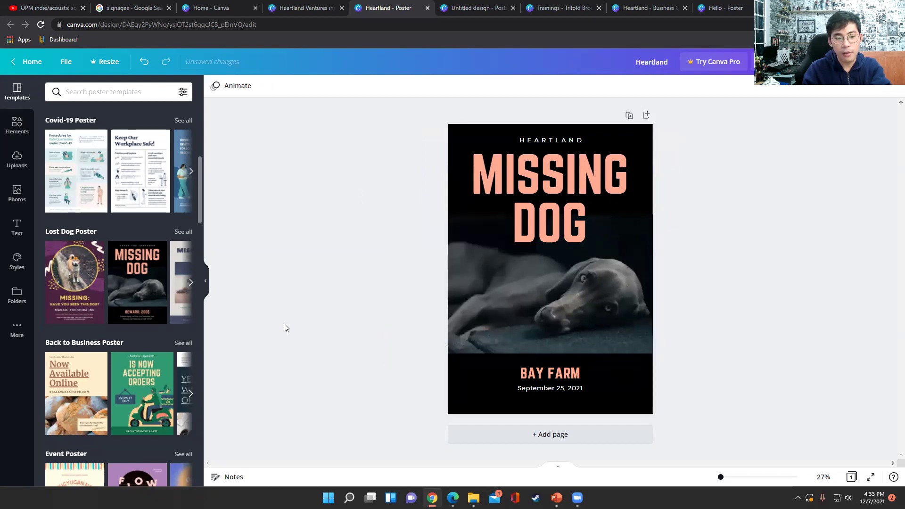
# Replace the poster's layout with the teal Winter Sheer Eyeshadow template from the Advertising posters
pyautogui.scroll(-3, 121, 277)
pyautogui.scroll(-3, 137, 383)
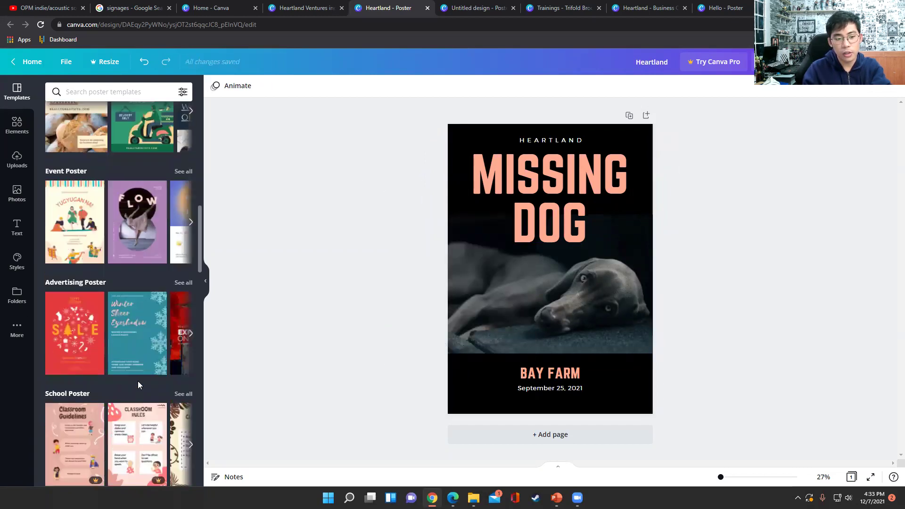
pyautogui.click(139, 358)
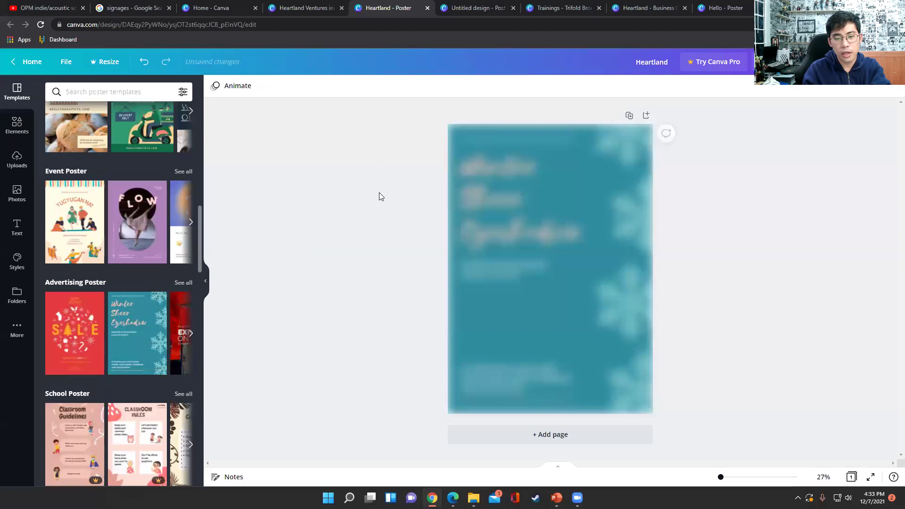
pyautogui.rightClick(376, 235)
pyautogui.click(375, 170)
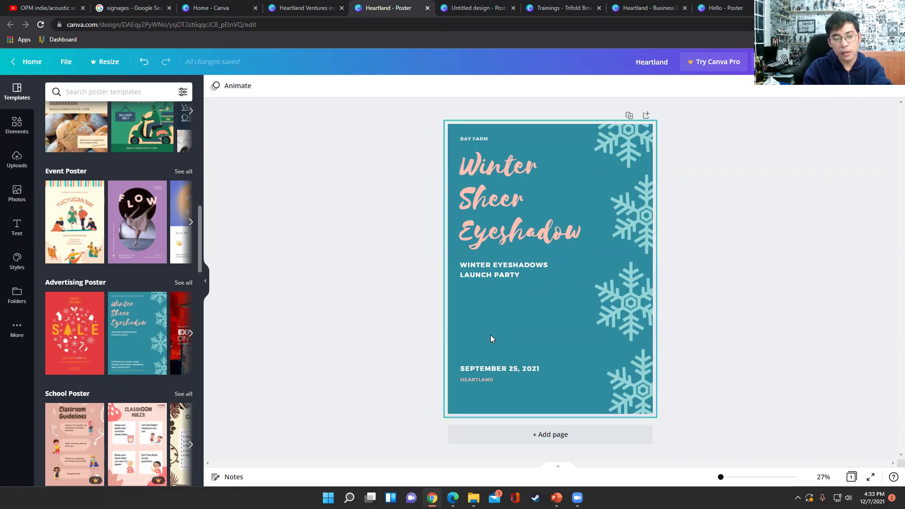
pyautogui.rightClick(391, 222)
pyautogui.click(388, 195)
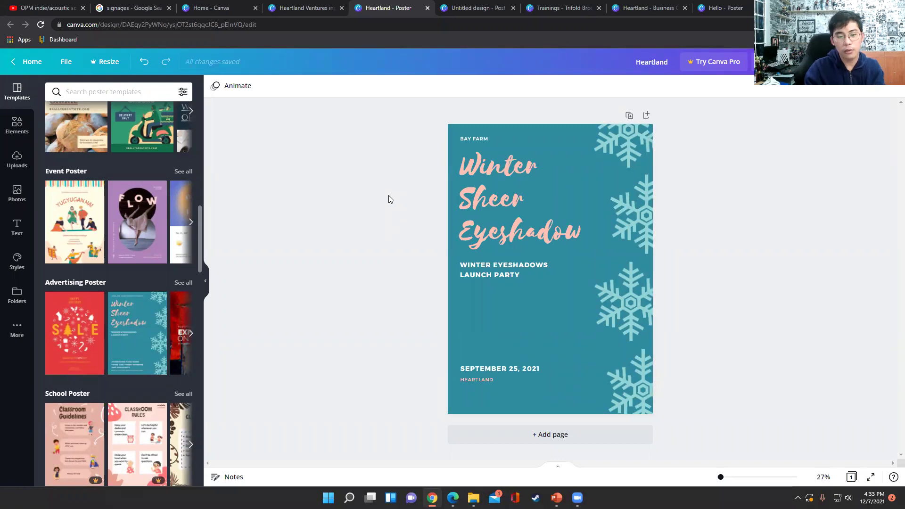
pyautogui.rightClick(389, 195)
pyautogui.click(369, 199)
pyautogui.rightClick(369, 200)
pyautogui.click(374, 162)
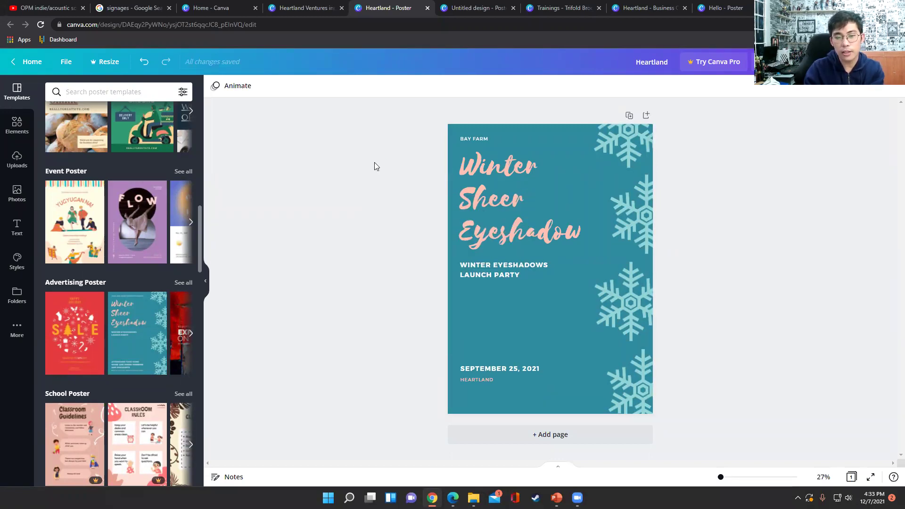
pyautogui.scroll(-2, 153, 202)
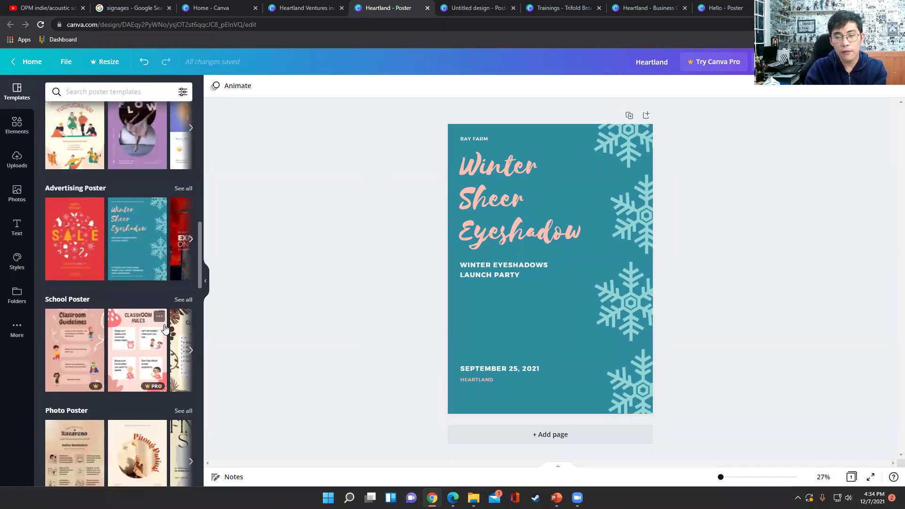
pyautogui.rightClick(368, 222)
pyautogui.click(365, 209)
pyautogui.rightClick(366, 209)
pyautogui.click(387, 160)
pyautogui.rightClick(370, 235)
pyautogui.click(391, 176)
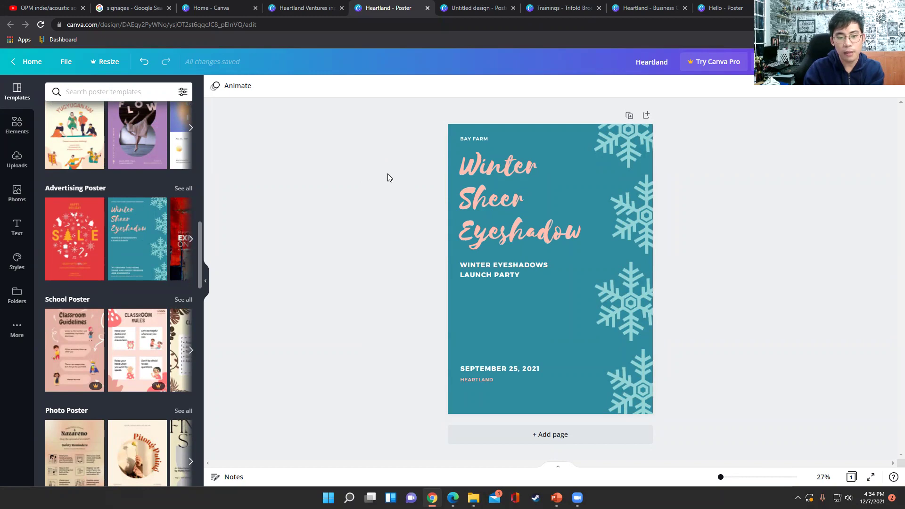
pyautogui.rightClick(381, 217)
pyautogui.click(384, 169)
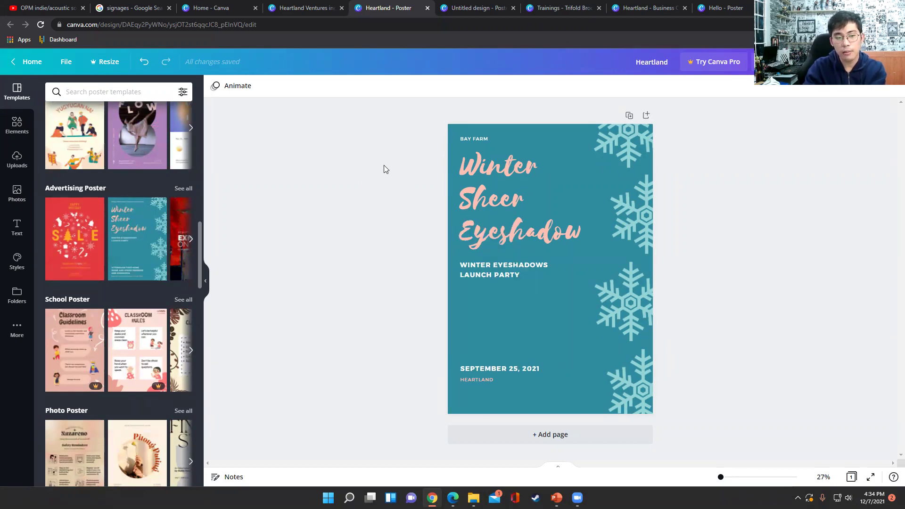
pyautogui.rightClick(383, 165)
pyautogui.click(385, 154)
# Apply the cream Pitong template with the round flower photo from the Photo posters
pyautogui.scroll(-1, 149, 421)
pyautogui.scroll(-3, 149, 421)
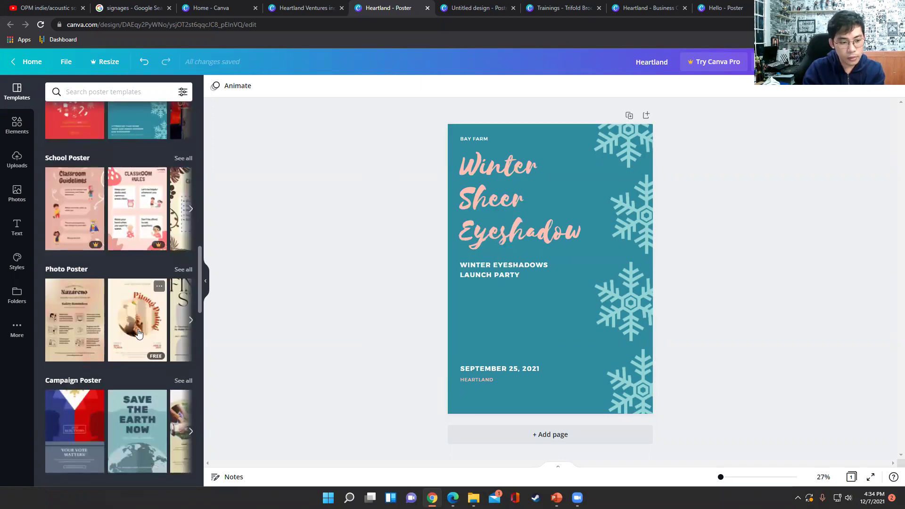
pyautogui.click(139, 334)
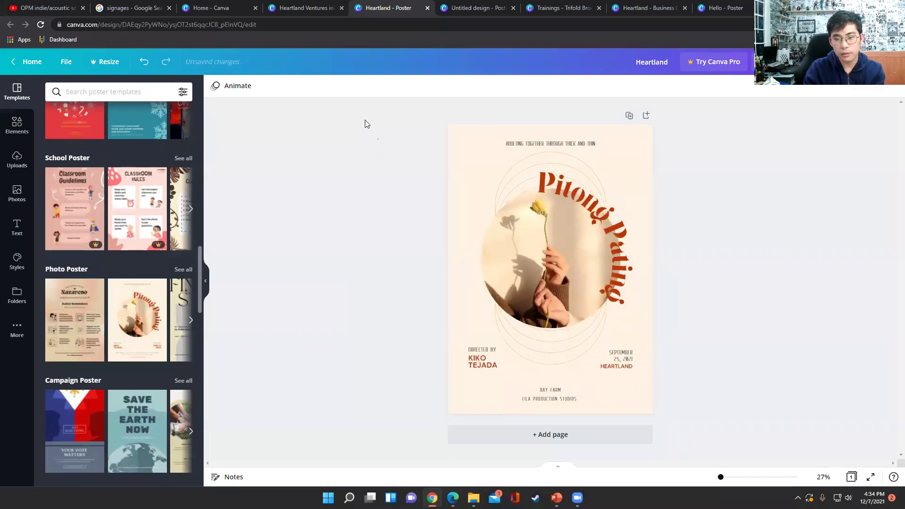
# Apply the Nazareno safety reminders template from the Photo posters to the poster
pyautogui.click(63, 334)
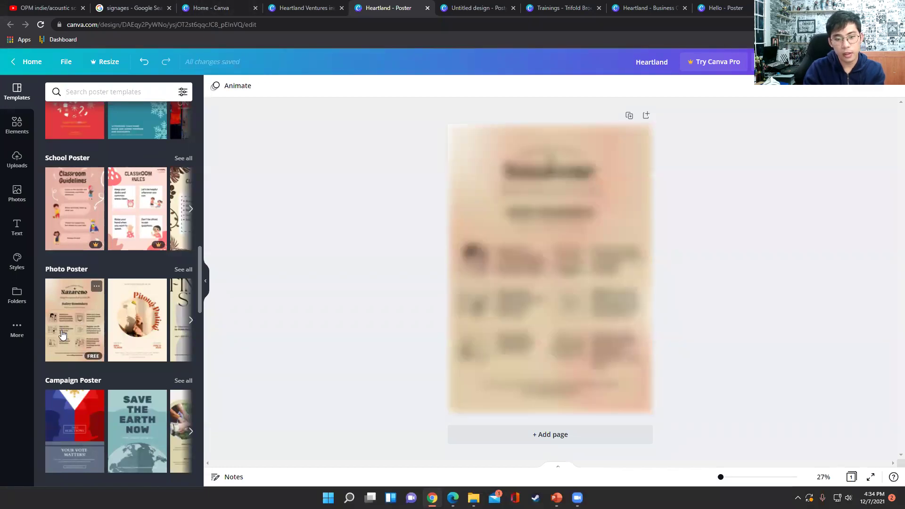
pyautogui.rightClick(367, 251)
pyautogui.click(377, 199)
pyautogui.rightClick(380, 222)
pyautogui.click(394, 134)
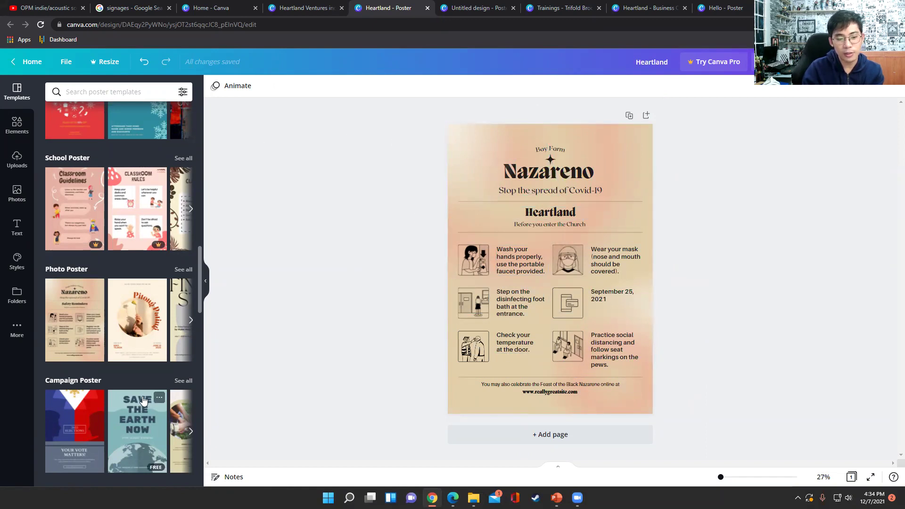
# Try the green leafy kale template, and replace it with the teal open-book template from the Motivational posters
pyautogui.scroll(-4, 107, 221)
pyautogui.click(145, 346)
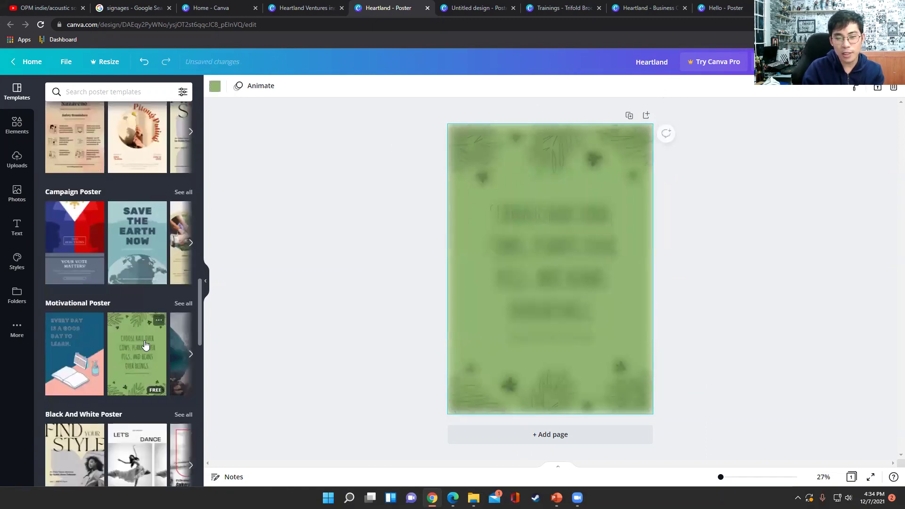
pyautogui.click(66, 358)
pyautogui.rightClick(379, 190)
pyautogui.click(376, 158)
pyautogui.rightClick(377, 158)
pyautogui.click(373, 153)
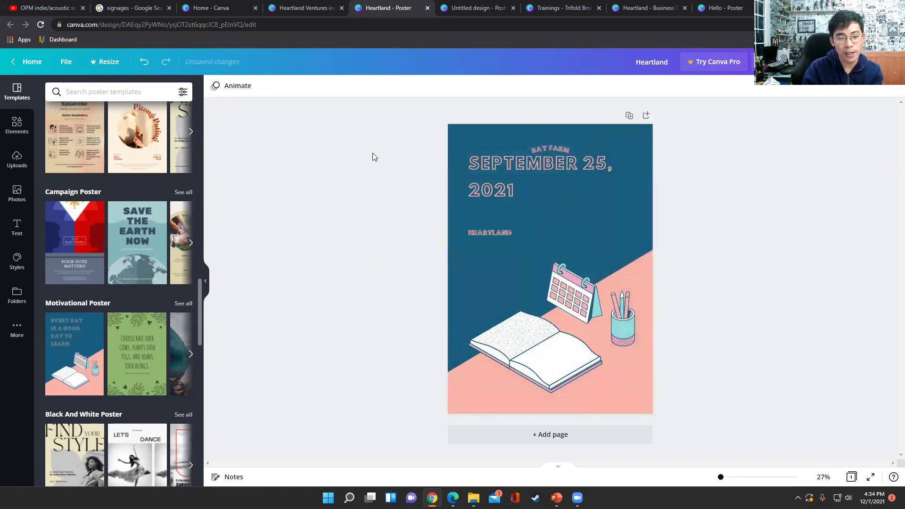
# Apply the Let's Dance ballerina template from the Black And White posters to the Bay Farm poster
pyautogui.scroll(-2, 129, 405)
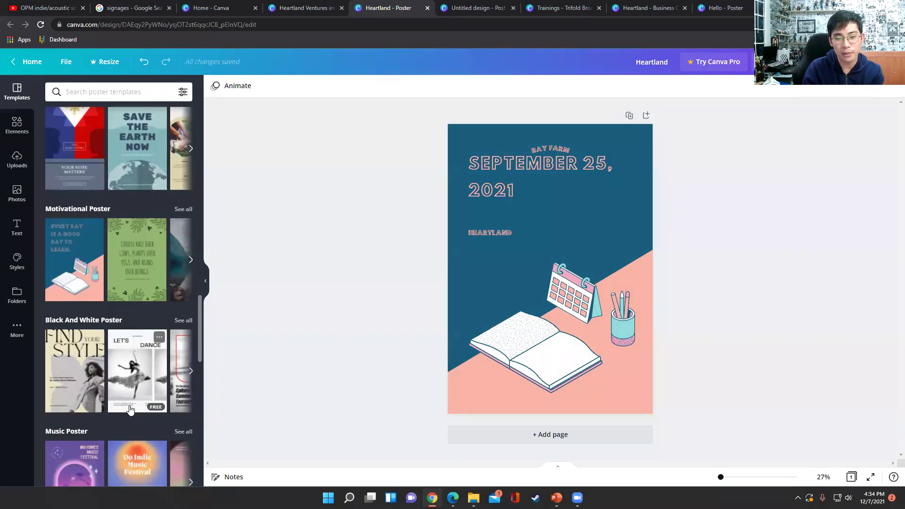
pyautogui.click(130, 410)
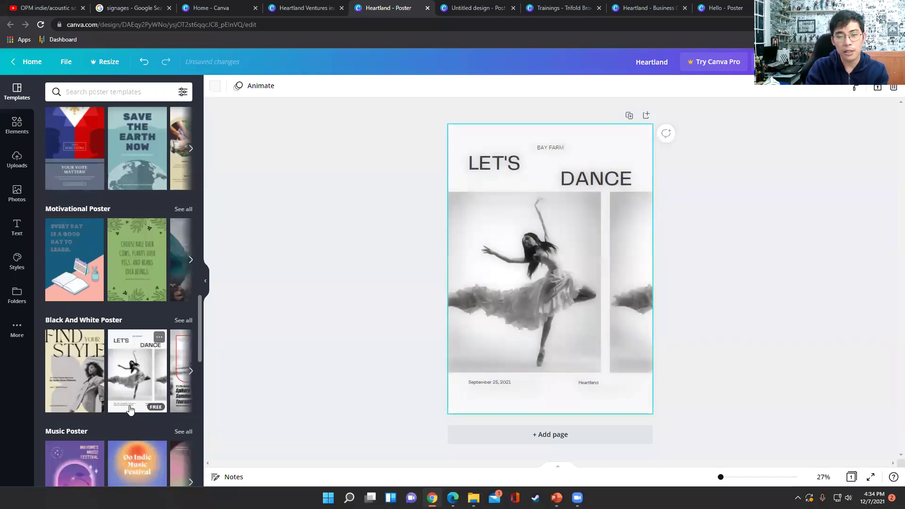
pyautogui.rightClick(357, 198)
pyautogui.rightClick(383, 165)
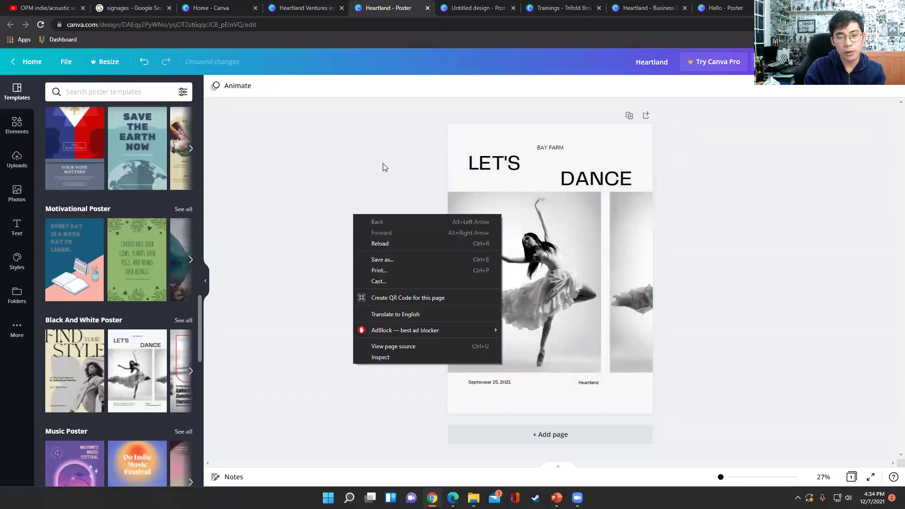
pyautogui.rightClick(381, 154)
pyautogui.click(380, 151)
pyautogui.rightClick(376, 215)
pyautogui.rightClick(337, 228)
pyautogui.click(375, 175)
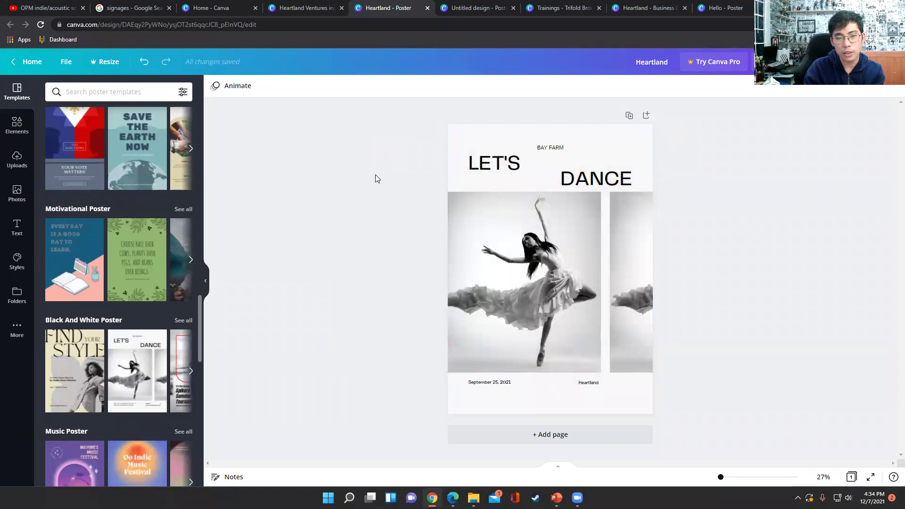
pyautogui.rightClick(392, 200)
pyautogui.click(398, 154)
pyautogui.rightClick(378, 211)
pyautogui.click(385, 171)
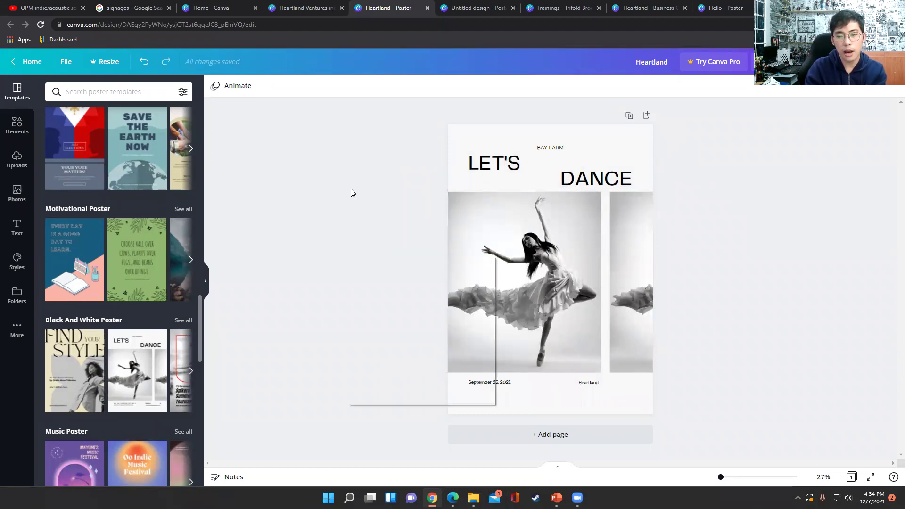
pyautogui.rightClick(369, 229)
pyautogui.click(389, 181)
# Apply the Oo Indie Music Festival template with the orange gradient circle from the Music posters
pyautogui.scroll(-3, 150, 387)
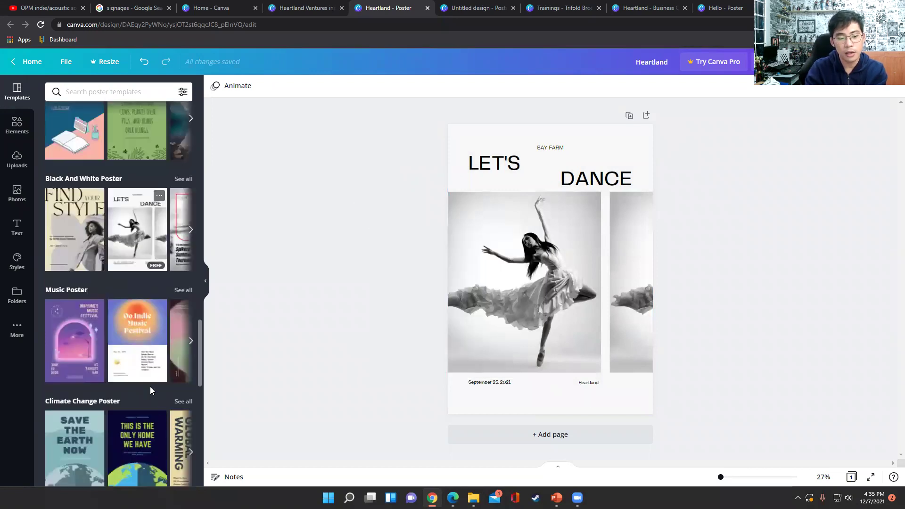
pyautogui.click(136, 343)
pyautogui.rightClick(378, 206)
pyautogui.click(387, 149)
pyautogui.rightClick(370, 205)
pyautogui.click(377, 154)
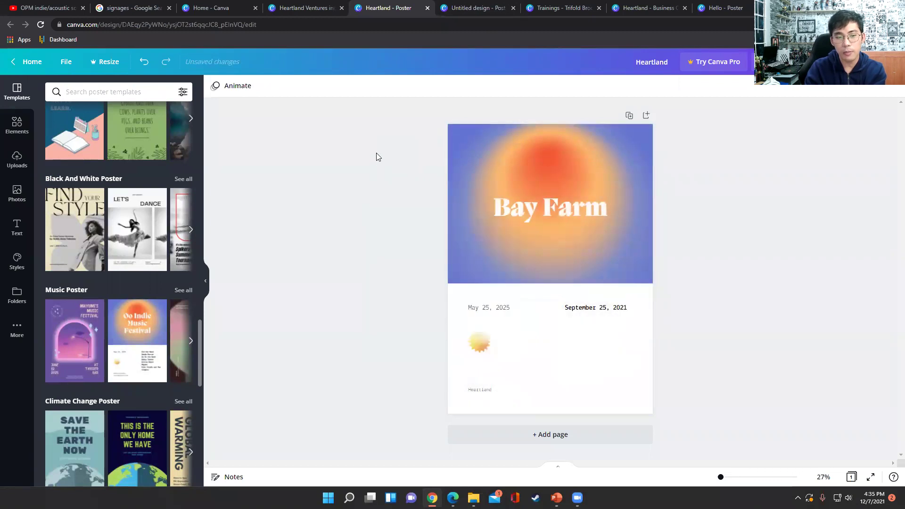
# Try the purple music festival template, and replace it with the Save The Earth Now template from the Climate Change posters
pyautogui.click(88, 359)
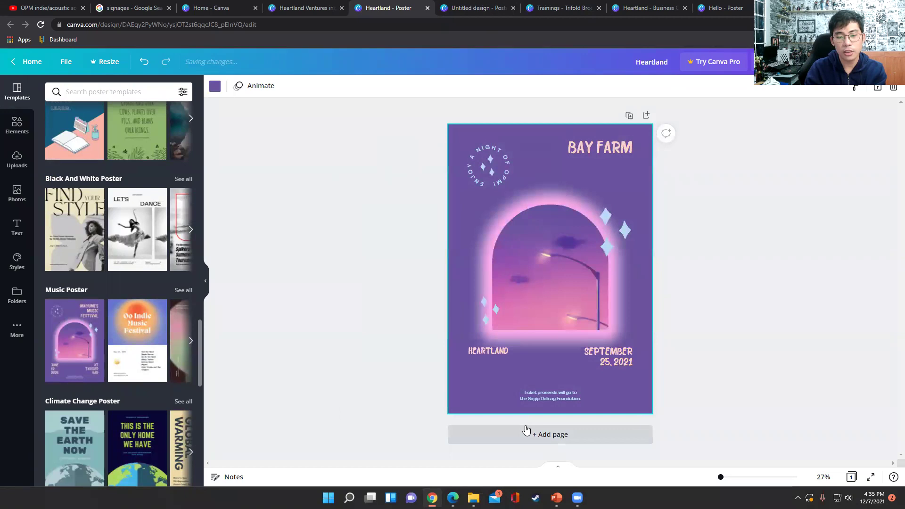
pyautogui.click(86, 449)
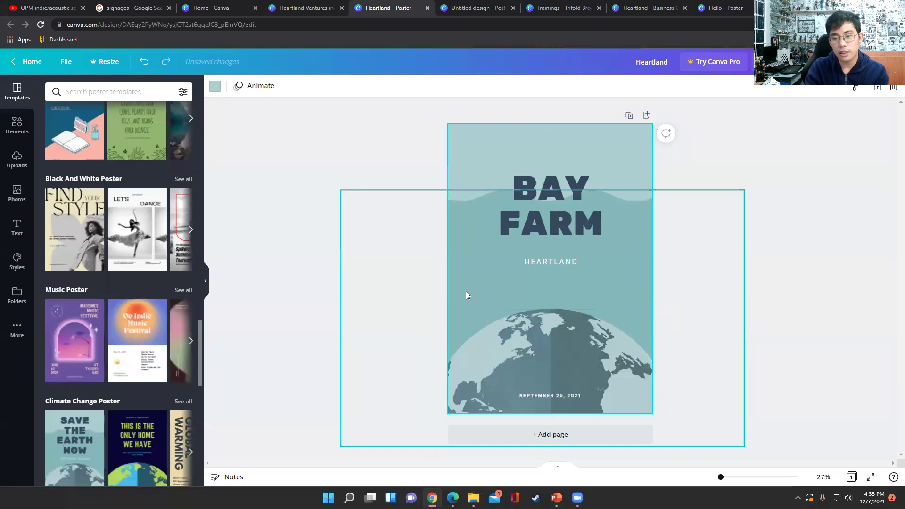
pyautogui.click(325, 256)
pyautogui.rightClick(336, 188)
pyautogui.rightClick(361, 169)
pyautogui.click(363, 125)
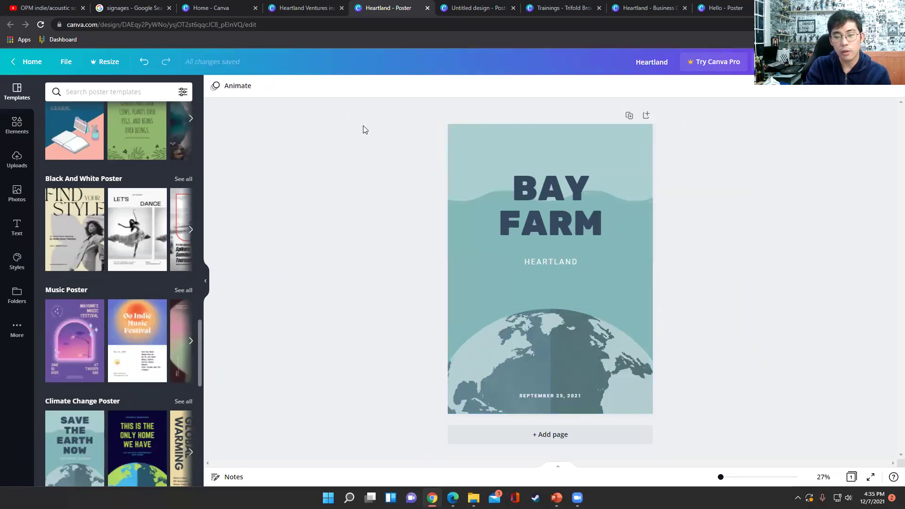
# Apply the orange-bordered Flat One Concert template from the Concert posters to the Bay Farm poster
pyautogui.scroll(-5, 161, 288)
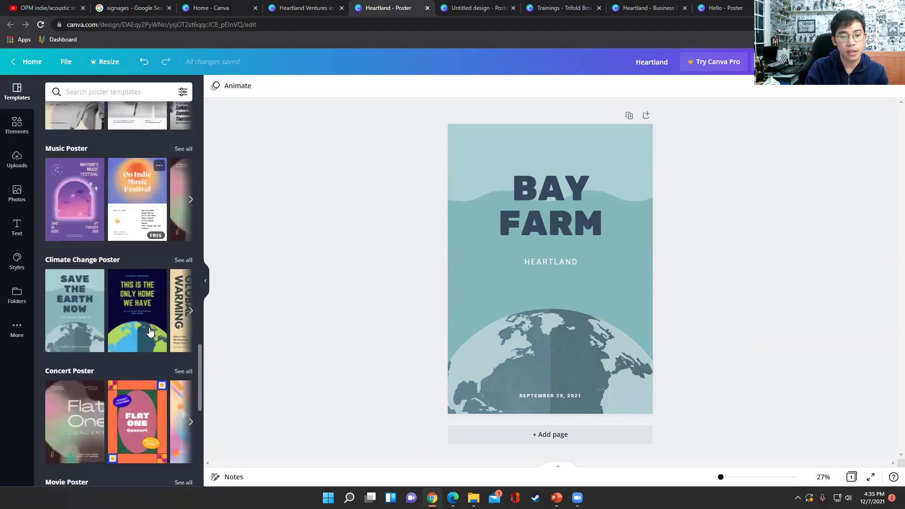
pyautogui.scroll(-3, 155, 321)
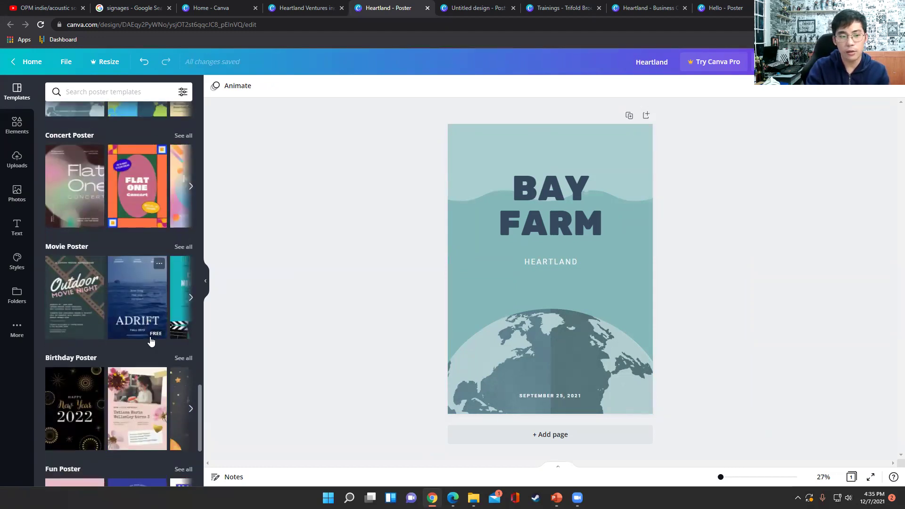
pyautogui.click(131, 219)
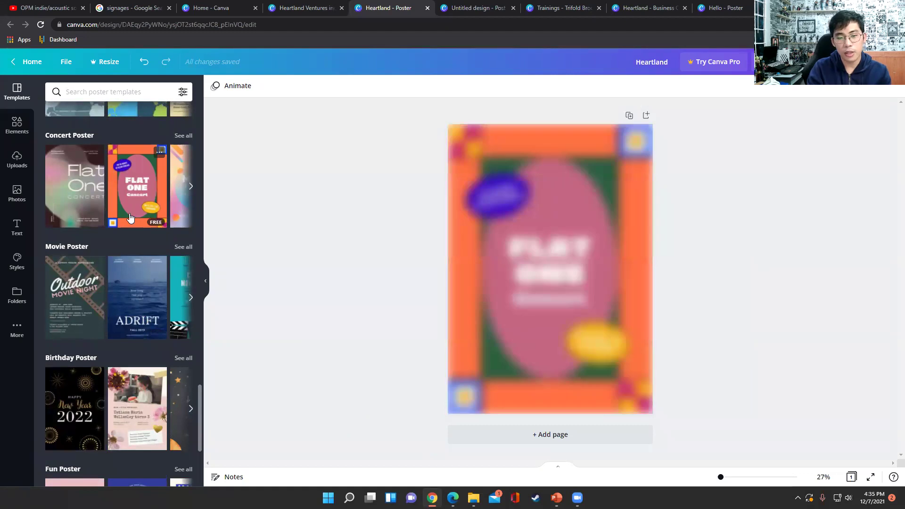
pyautogui.rightClick(388, 211)
pyautogui.click(374, 242)
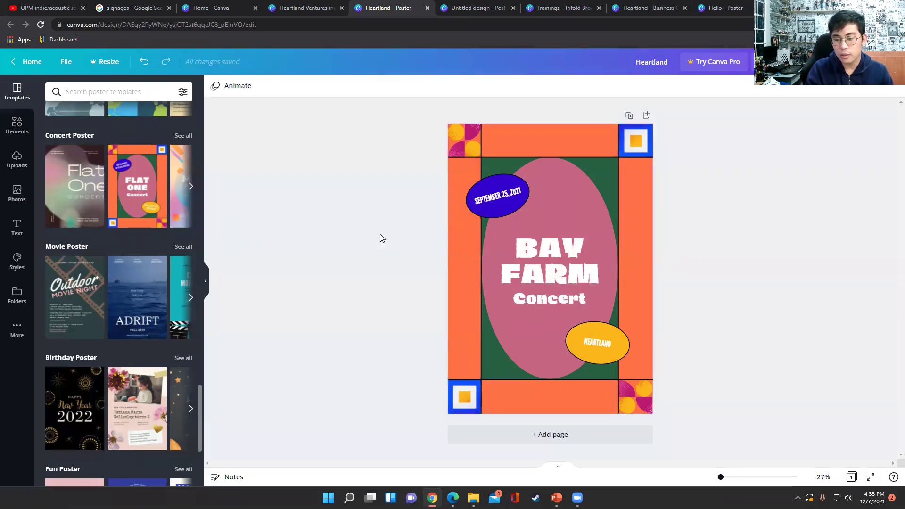
pyautogui.rightClick(368, 178)
pyautogui.click(386, 151)
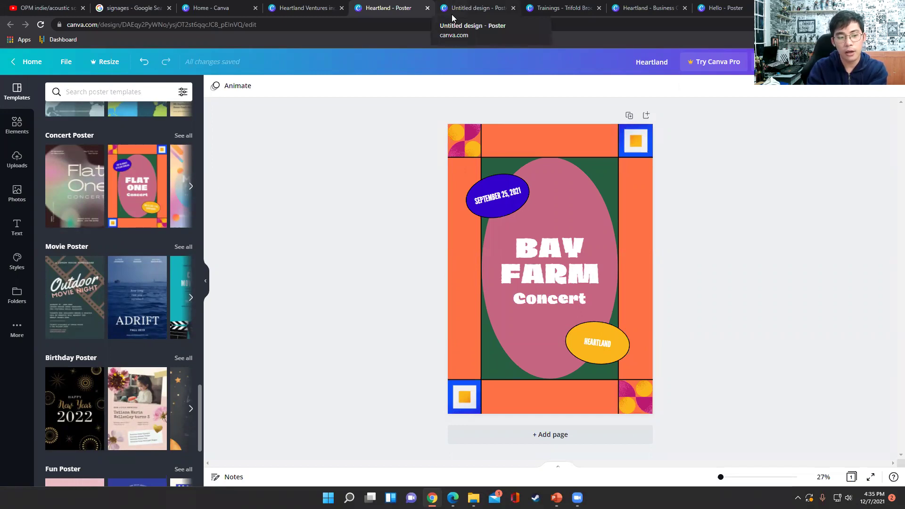
pyautogui.rightClick(366, 203)
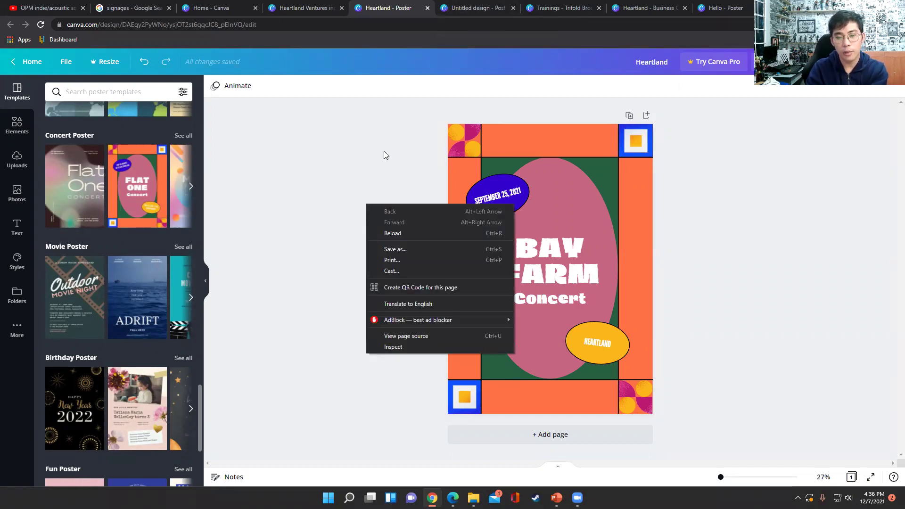
pyautogui.rightClick(383, 207)
pyautogui.click(385, 150)
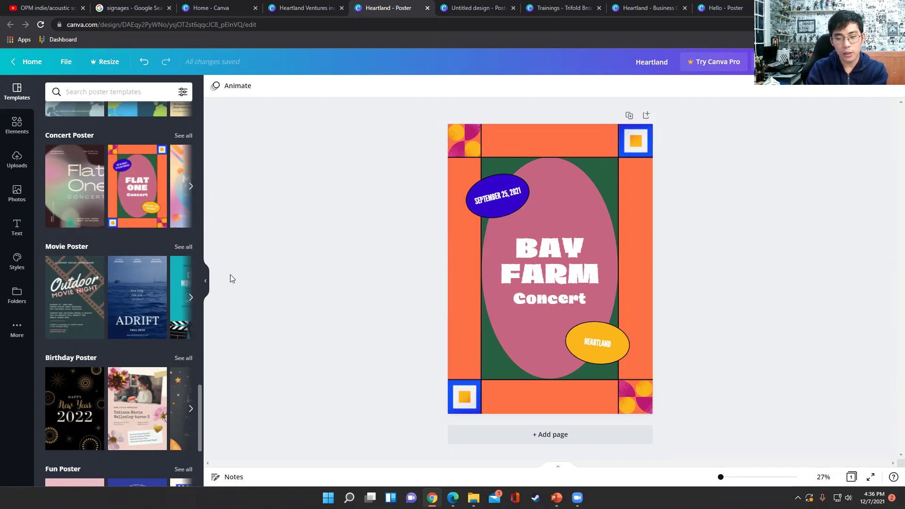
# Try the pink floral Birthday poster template, and replace it with the blue Happy Holidays template from the Fun posters
pyautogui.scroll(-3, 123, 363)
pyautogui.click(137, 264)
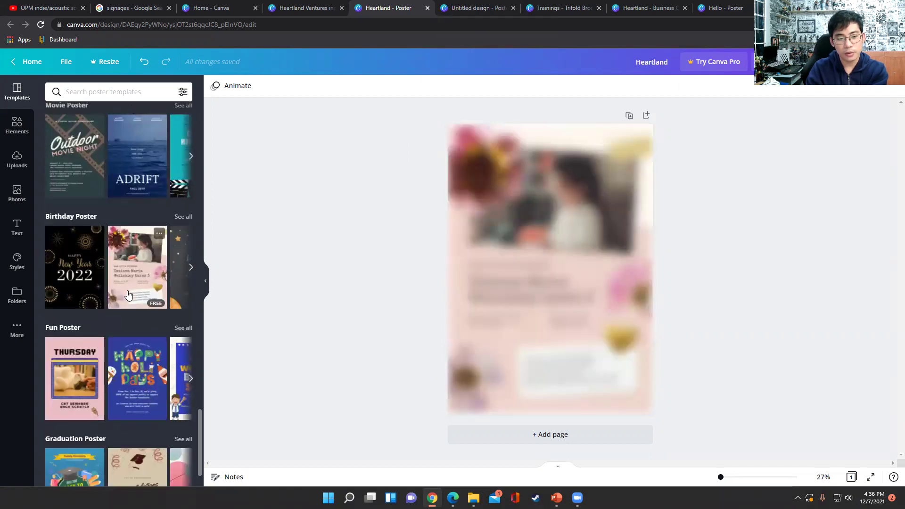
pyautogui.scroll(-1, 144, 338)
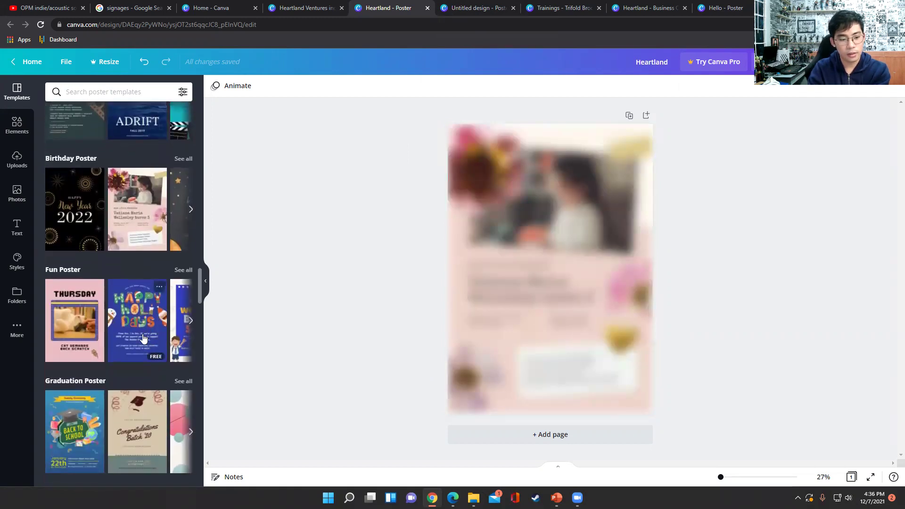
pyautogui.click(144, 339)
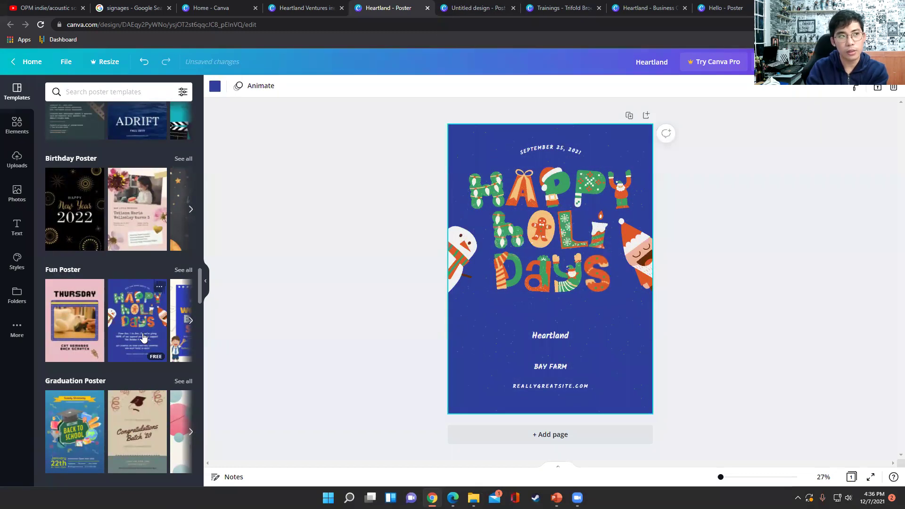
pyautogui.rightClick(335, 161)
pyautogui.rightClick(360, 180)
pyautogui.rightClick(395, 158)
pyautogui.click(378, 220)
# Apply the blue Welcome Back To School template from the Graduation posters to the poster
pyautogui.scroll(-3, 141, 316)
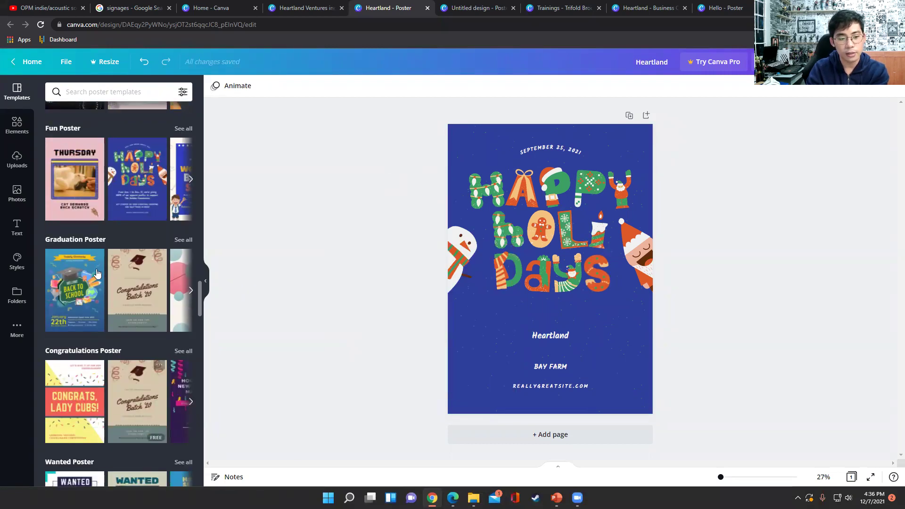
pyautogui.click(79, 302)
pyautogui.rightClick(387, 121)
pyautogui.click(373, 141)
pyautogui.rightClick(363, 144)
pyautogui.rightClick(372, 118)
pyautogui.click(372, 118)
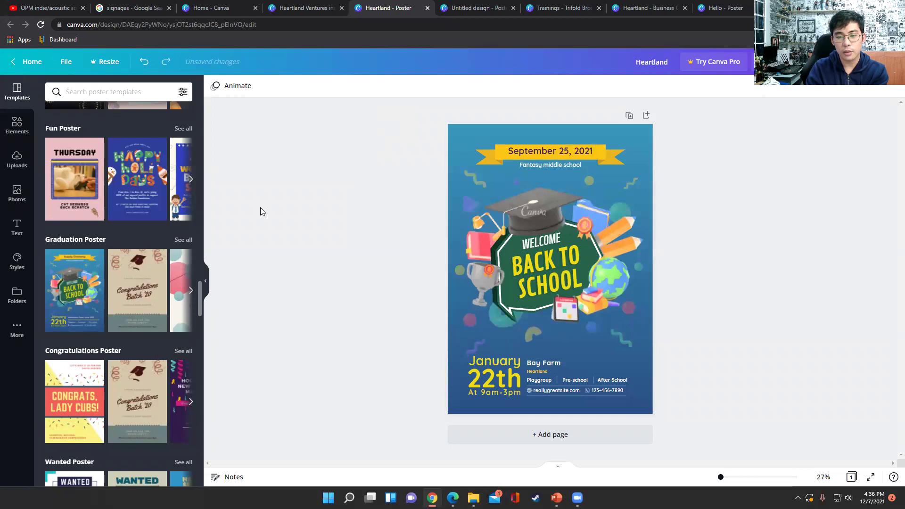
# Try the Wanted Santa Impersonator template, and apply the Congrats, Lady Cubs! confetti template from the Congratulations posters
pyautogui.scroll(-2, 144, 353)
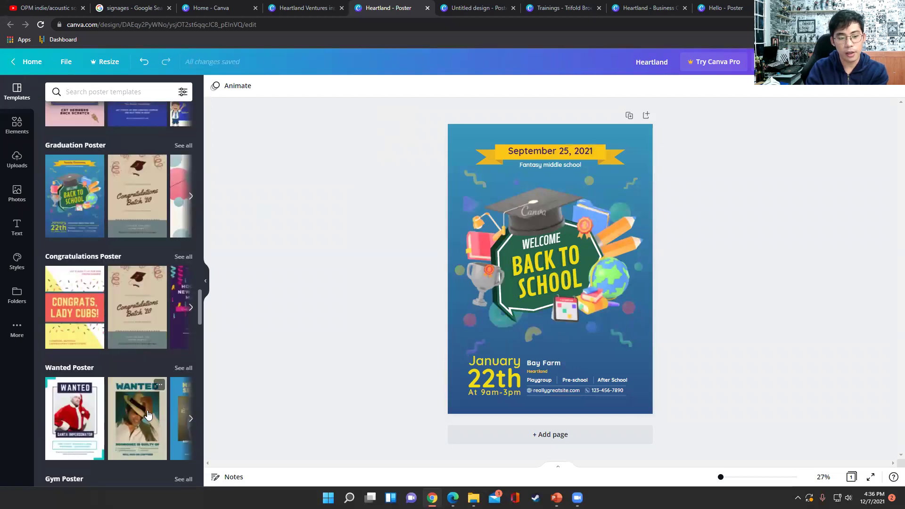
pyautogui.click(75, 410)
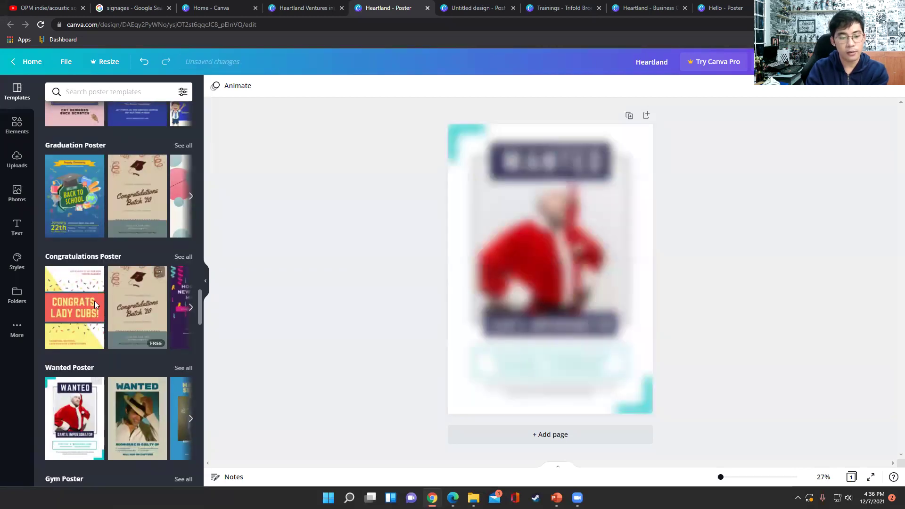
pyautogui.click(137, 307)
pyautogui.rightClick(346, 225)
pyautogui.click(369, 143)
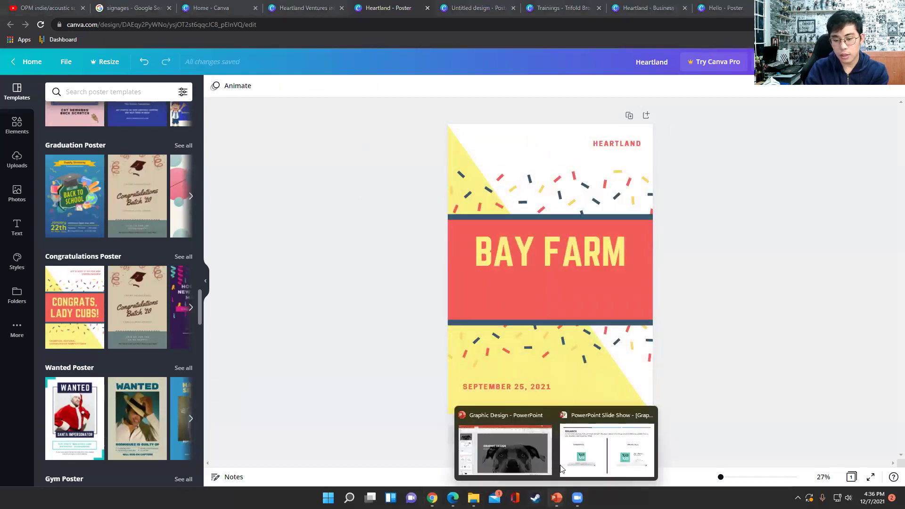
# Switch to the Graphic Design presentation in PowerPoint and review its slides on line, shapes, forms and texture
pyautogui.moveTo(557, 498)
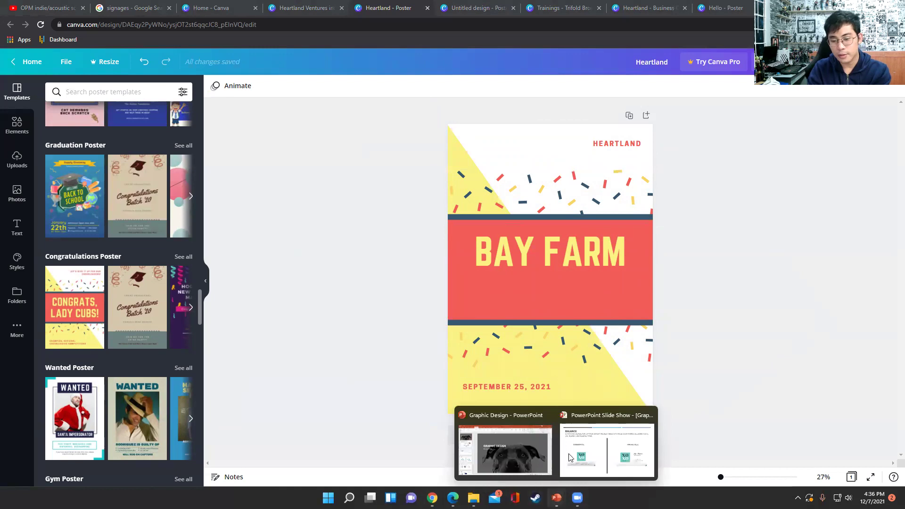
pyautogui.click(507, 453)
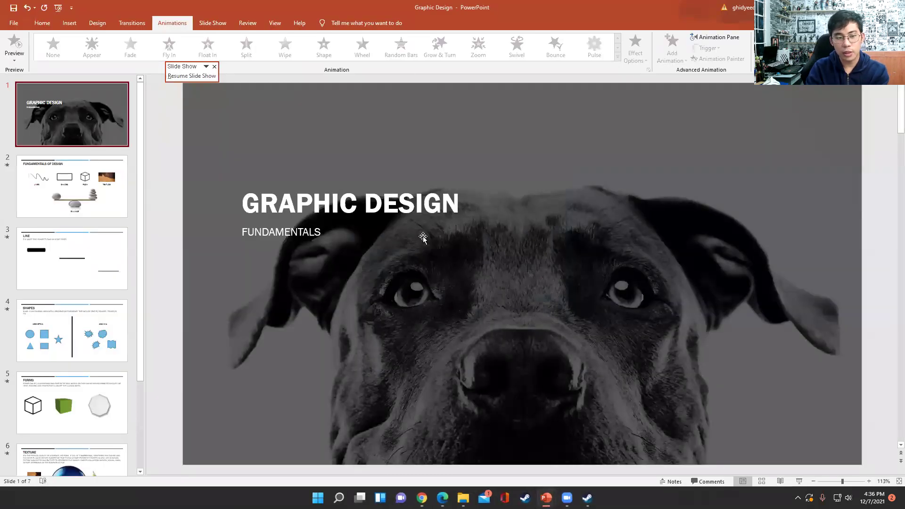
pyautogui.scroll(-2, 191, 305)
pyautogui.scroll(-2, 76, 386)
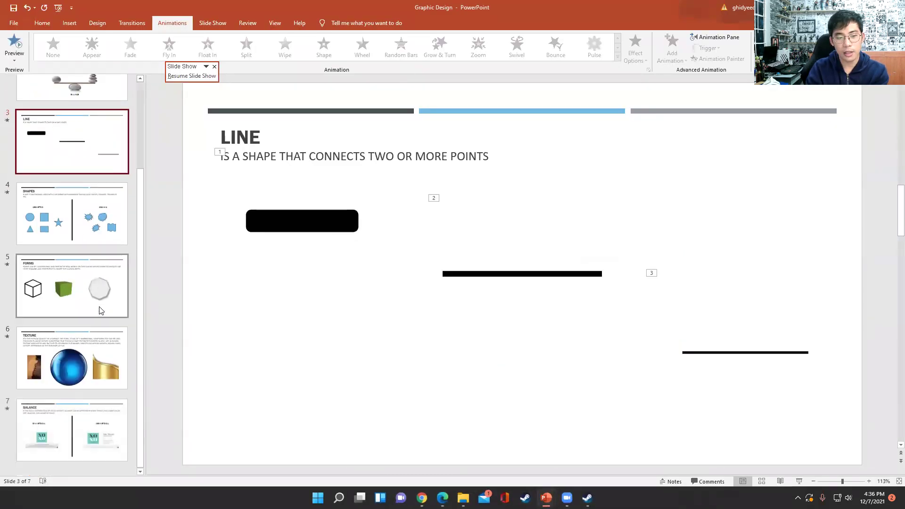
pyautogui.click(76, 386)
pyautogui.click(80, 287)
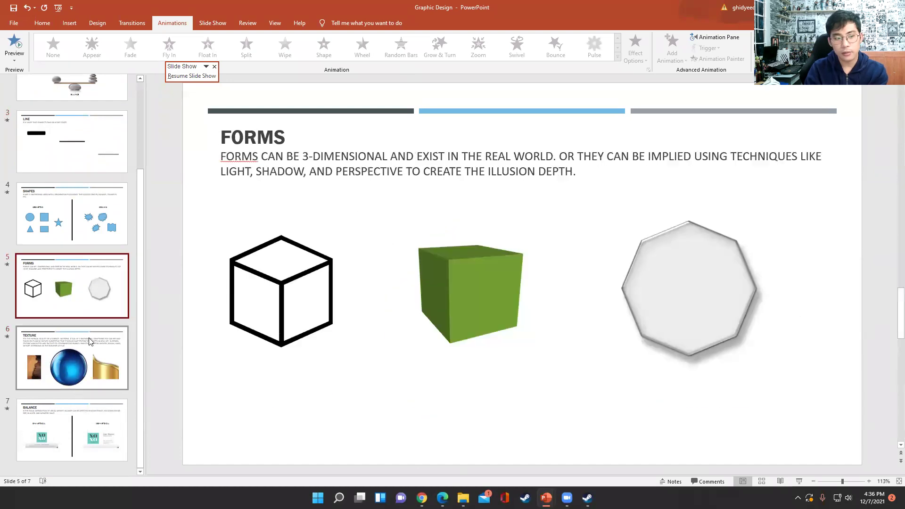
pyautogui.click(88, 214)
pyautogui.click(98, 150)
pyautogui.scroll(3, 100, 228)
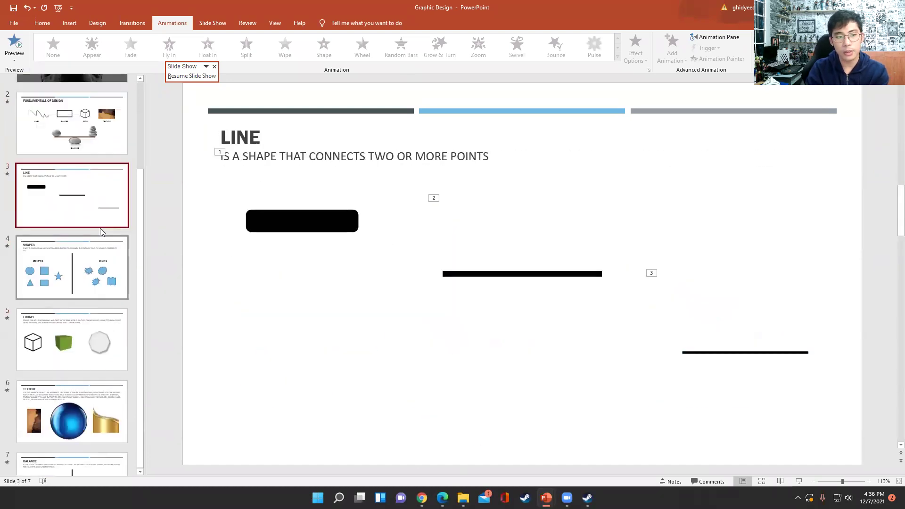
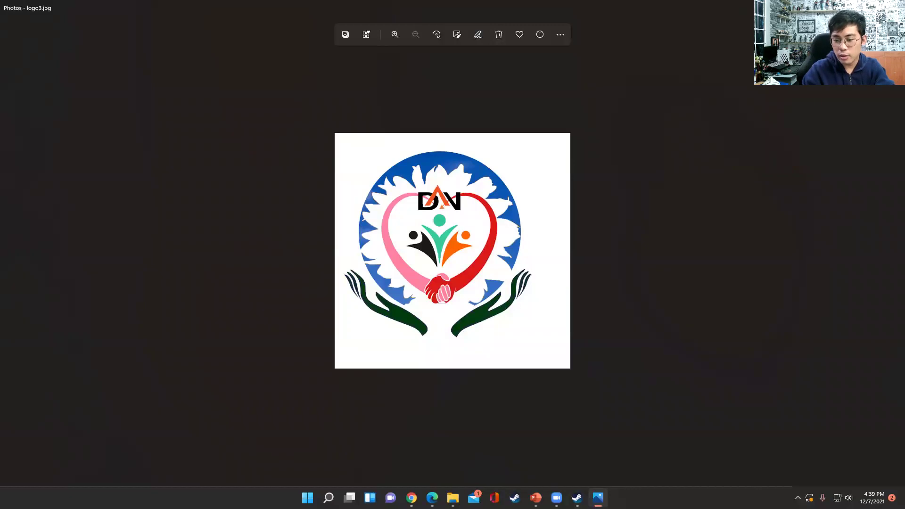
# Close the logo3.jpg image and show the Shapes slide of the Graphic Design presentation
pyautogui.hotkey('alt', 'F4')
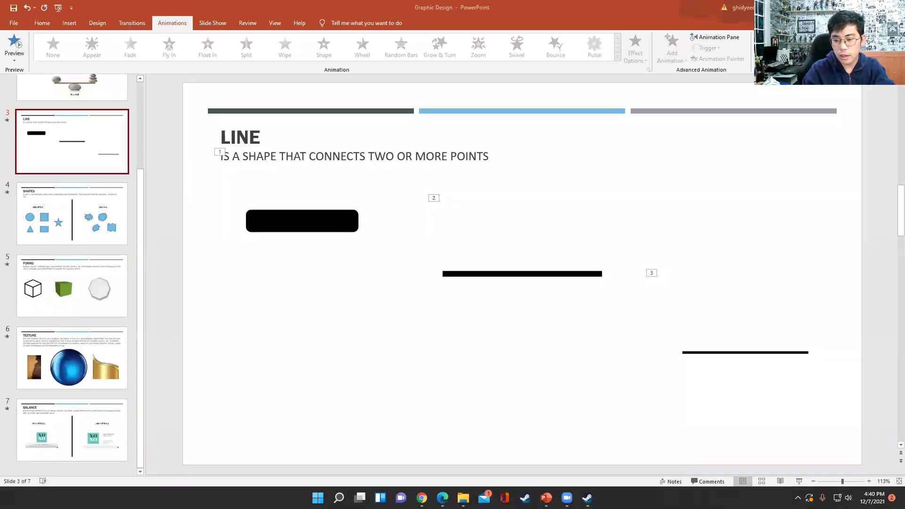
pyautogui.click(66, 307)
pyautogui.press('Down')
pyautogui.press('Up')
pyautogui.press('Up')
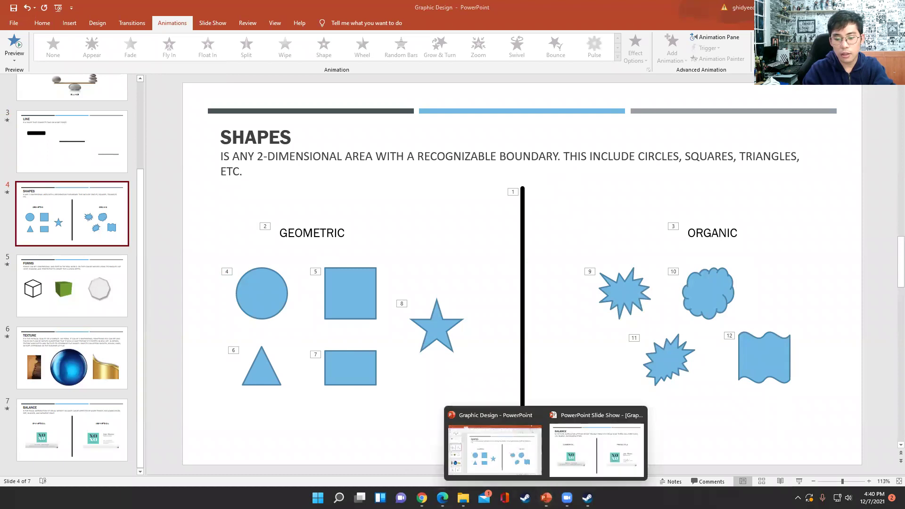
# Switch to LogoDesign(Heartland).pdf in Edge and examine the explanations of the Heartland logo's shapes and colors through to the full logo
pyautogui.hotkey('alt', 'Tab')
pyautogui.scroll(20, 451, 264)
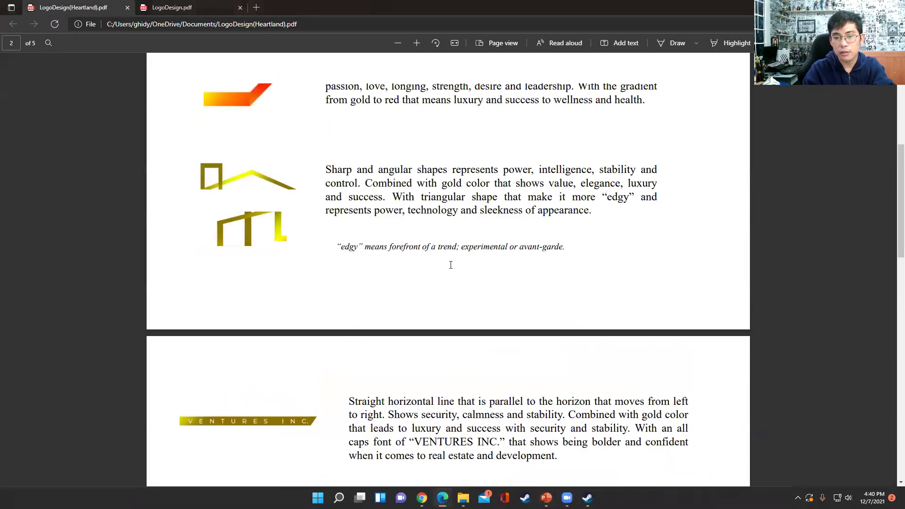
pyautogui.scroll(-20, 450, 267)
pyautogui.scroll(5, 432, 235)
pyautogui.scroll(5, 431, 235)
pyautogui.rightClick(430, 235)
pyautogui.click(376, 206)
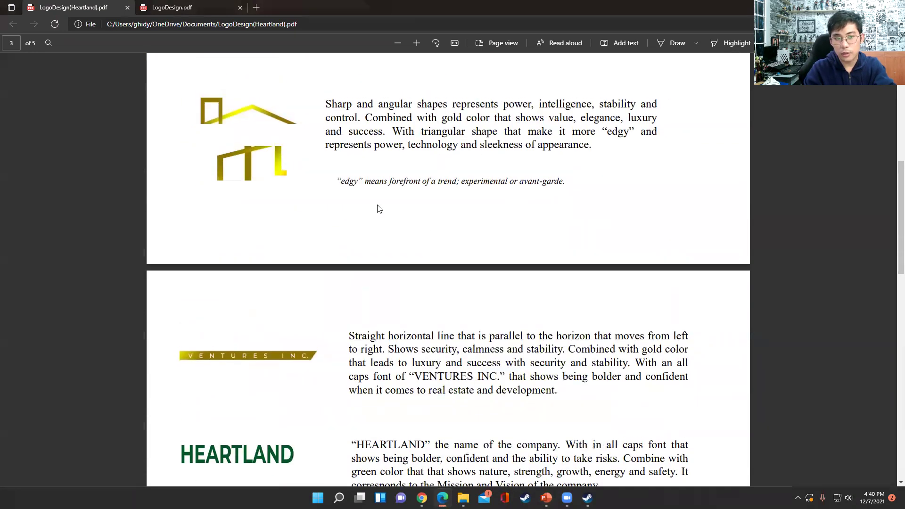
pyautogui.scroll(15, 377, 208)
pyautogui.scroll(-4, 380, 246)
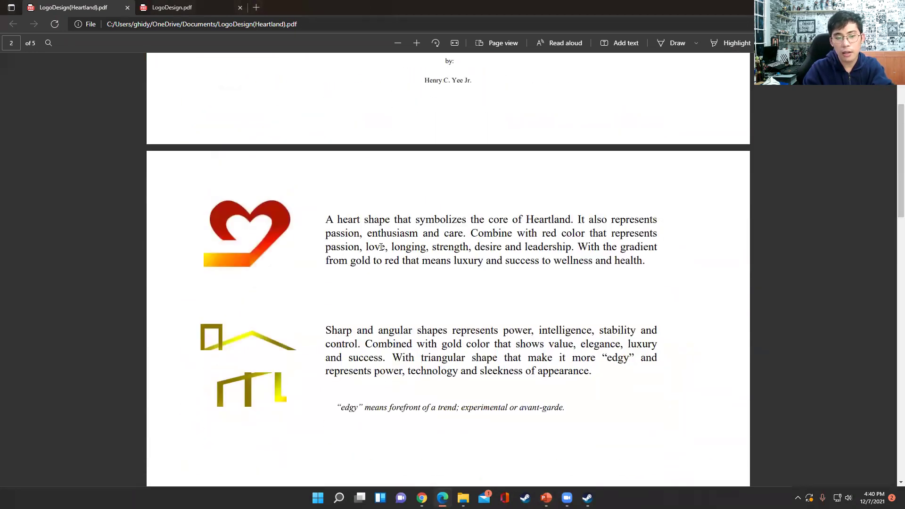
pyautogui.scroll(-3, 256, 279)
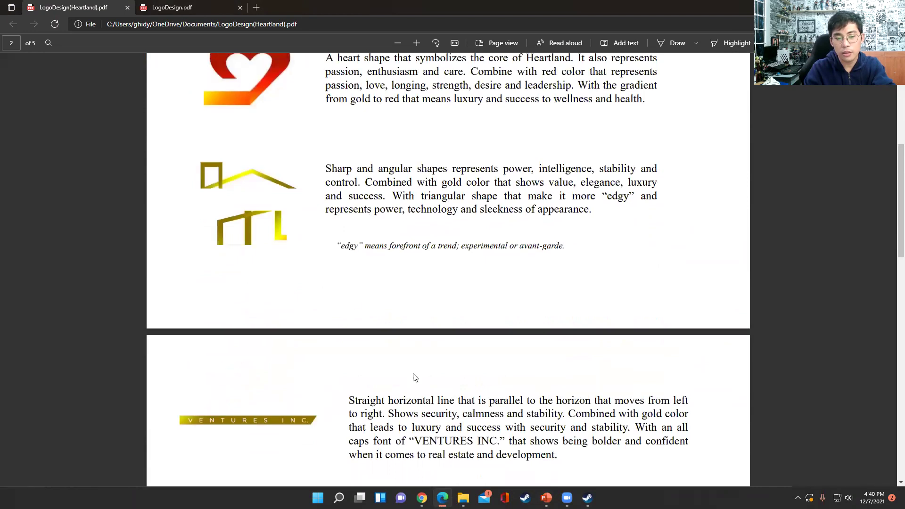
pyautogui.scroll(-4, 413, 377)
pyautogui.scroll(-14, 413, 377)
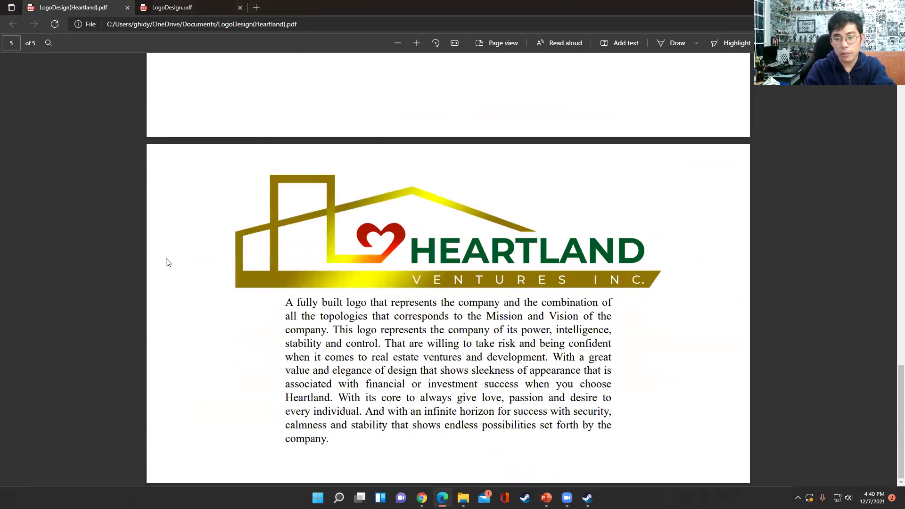
# Highlight parts of the full logo's description paragraph while reading it, and return to the proposal's title page
pyautogui.moveTo(504, 324); pyautogui.dragTo(608, 427)
pyautogui.click(416, 453)
pyautogui.moveTo(351, 343); pyautogui.dragTo(627, 437)
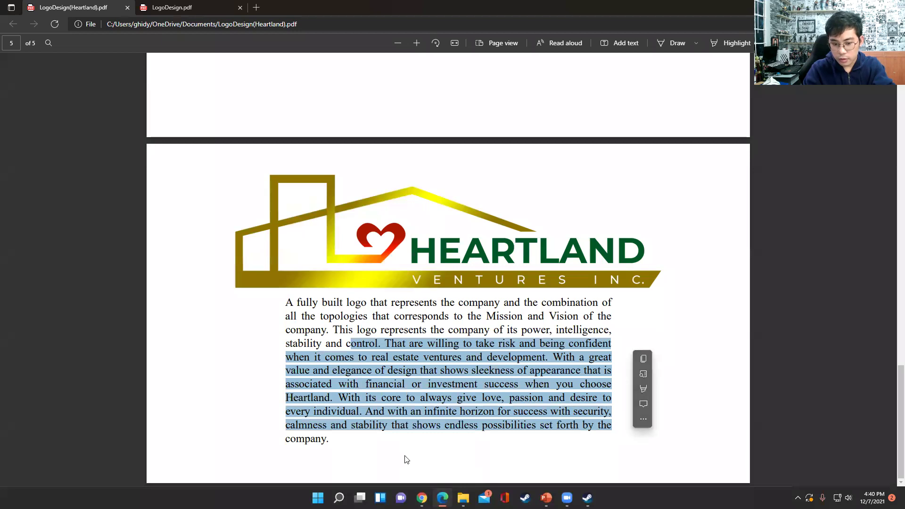
pyautogui.click(406, 438)
pyautogui.scroll(20, 471, 401)
pyautogui.rightClick(400, 254)
pyautogui.click(346, 244)
pyautogui.rightClick(386, 246)
pyautogui.click(358, 245)
pyautogui.rightClick(358, 245)
pyautogui.click(330, 228)
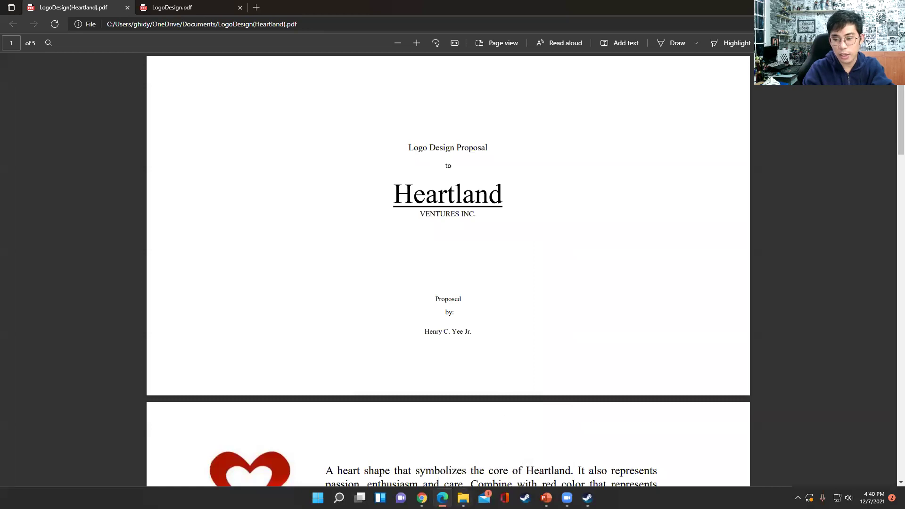
# Switch to the Heartland poster with the BAY FARM heading in Canva
pyautogui.moveTo(463, 498)
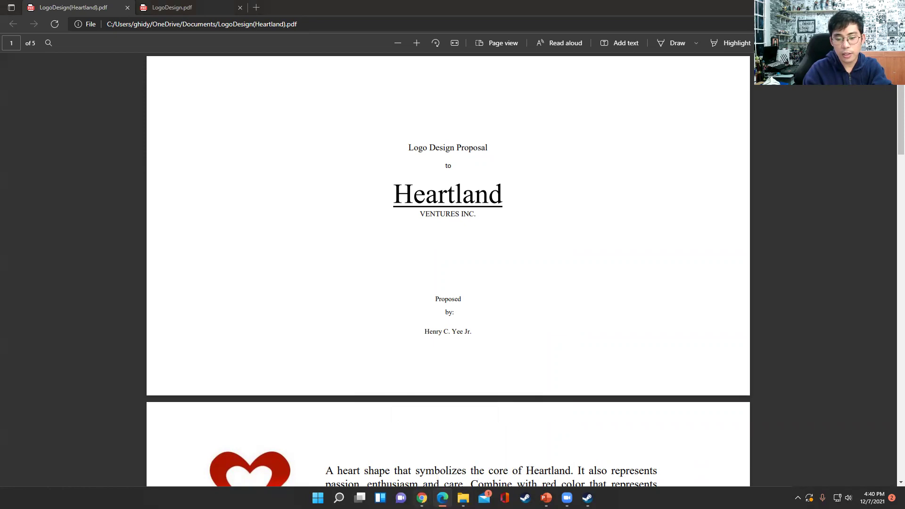
pyautogui.moveTo(422, 497)
pyautogui.click(422, 431)
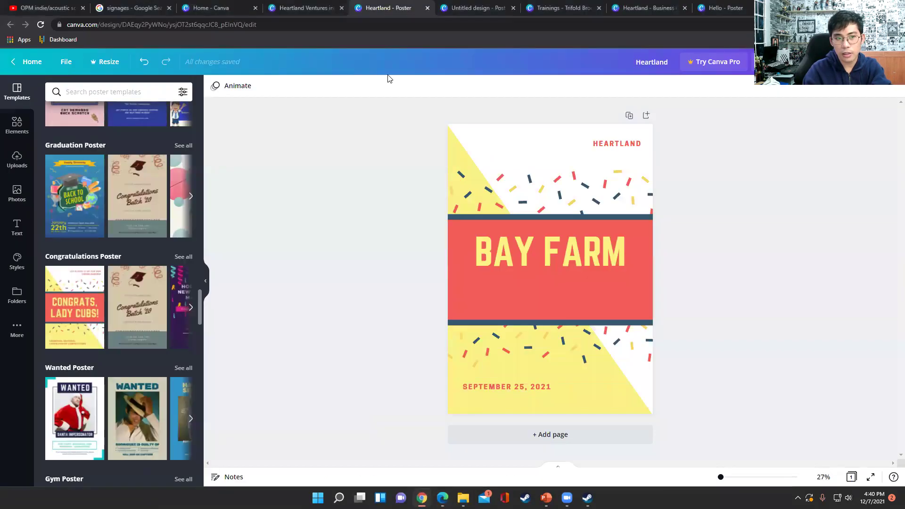
pyautogui.rightClick(394, 166)
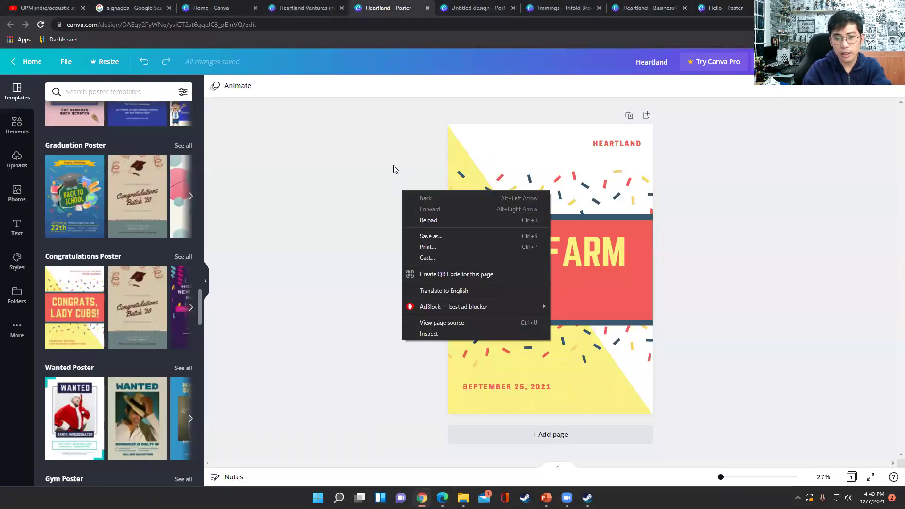
pyautogui.rightClick(378, 157)
pyautogui.click(377, 157)
pyautogui.rightClick(380, 141)
pyautogui.click(381, 137)
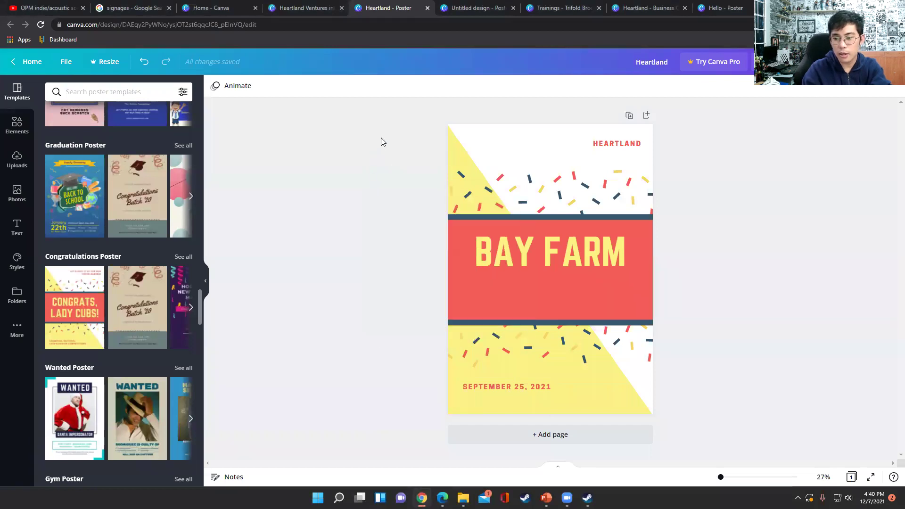
pyautogui.rightClick(375, 200)
pyautogui.click(380, 161)
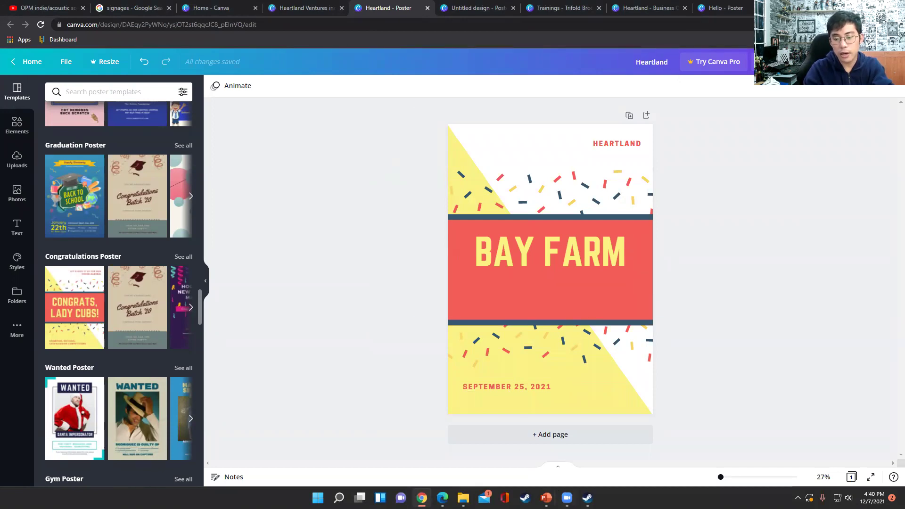
# Switch to the Graphic Design slide show in PowerPoint, exit it, and revisit the Forms, Shapes and Balance slides
pyautogui.moveTo(546, 497)
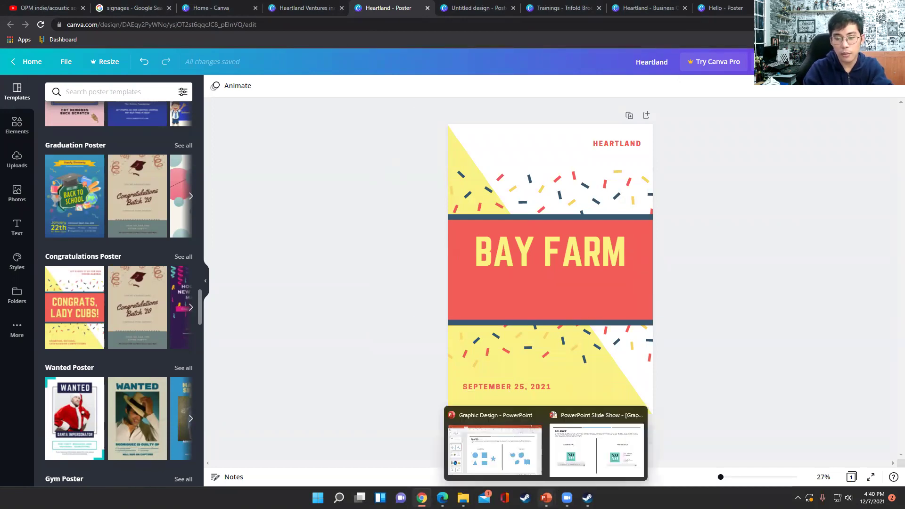
pyautogui.click(569, 469)
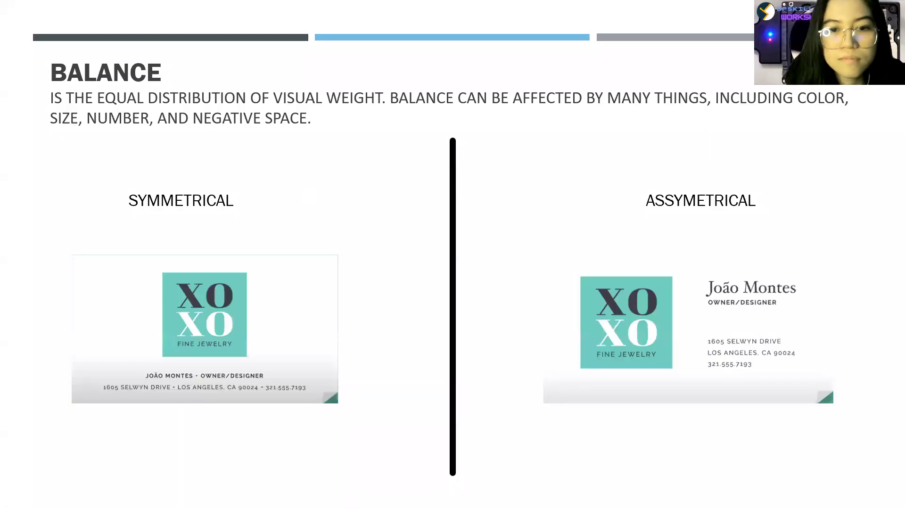
pyautogui.press('Escape')
pyautogui.press('Up')
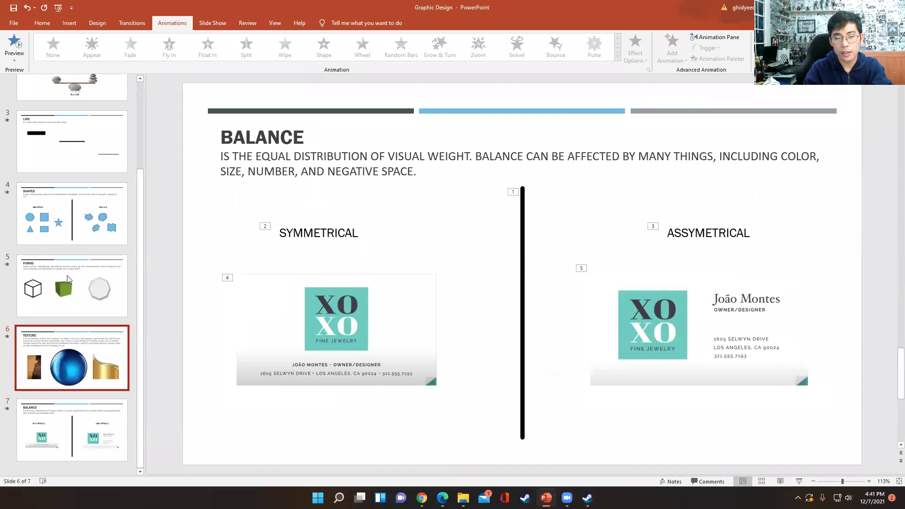
pyautogui.press('Up')
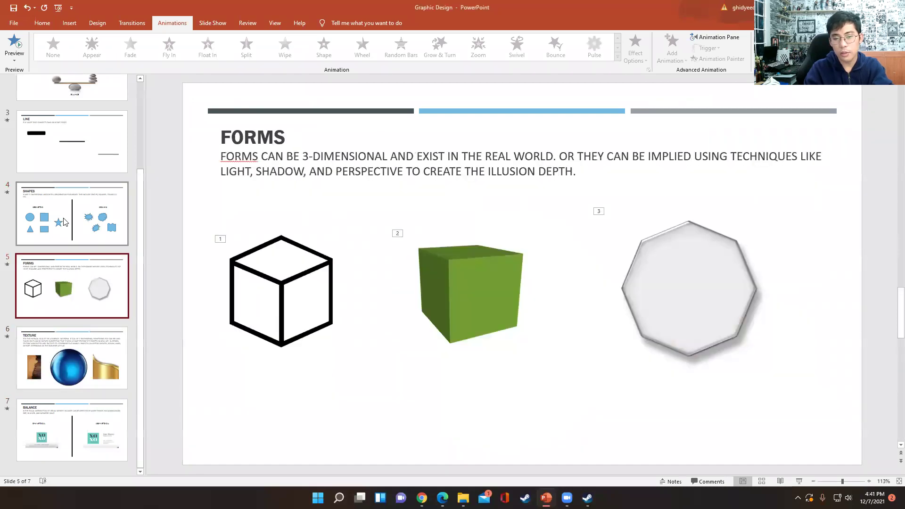
pyautogui.click(65, 222)
pyautogui.click(86, 419)
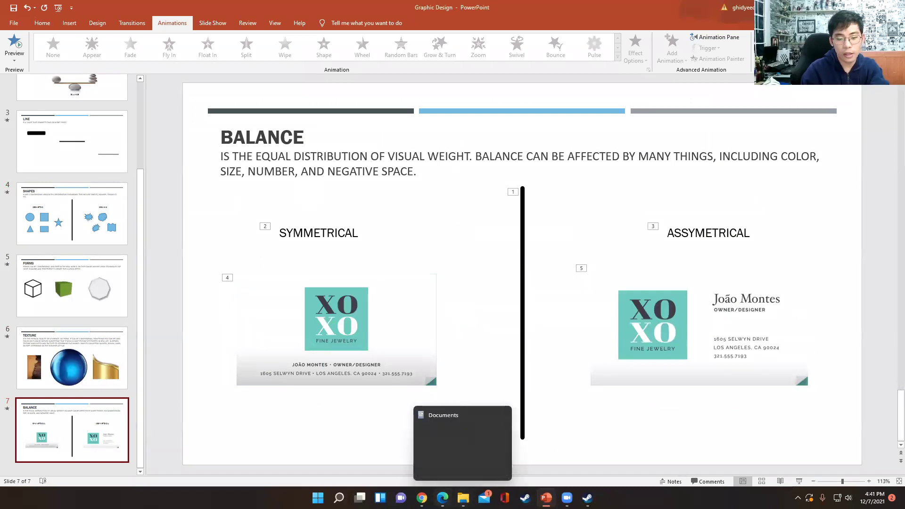
# Return to the Heartland poster in Canva and browse the poster template categories
pyautogui.moveTo(422, 498)
pyautogui.click(395, 456)
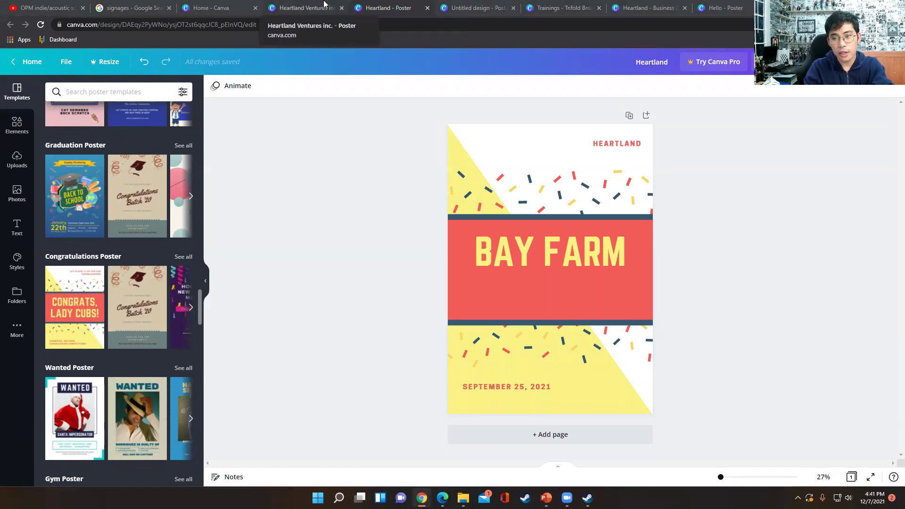
pyautogui.click(371, 184)
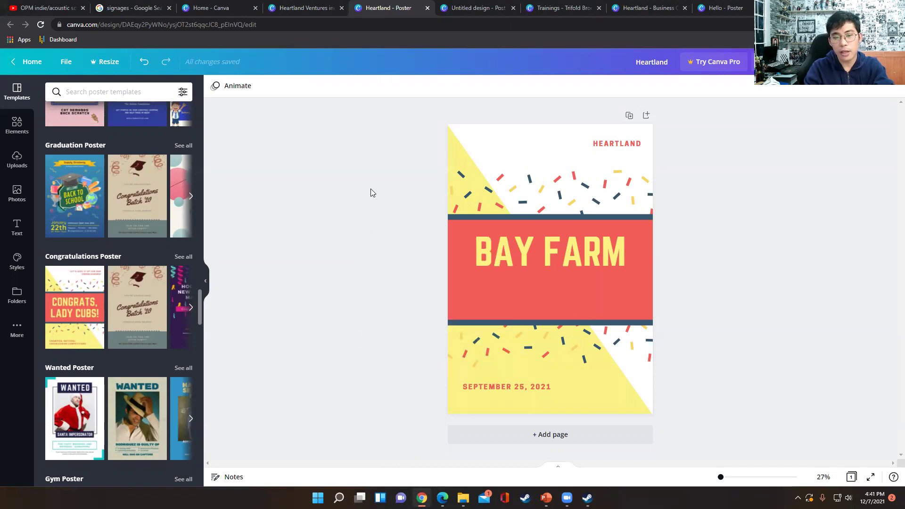
pyautogui.scroll(-4, 166, 283)
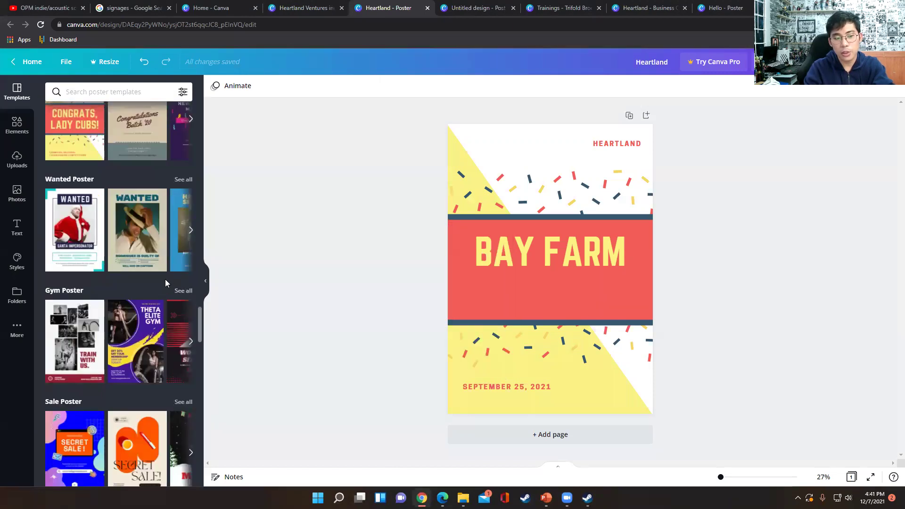
pyautogui.scroll(10, 166, 283)
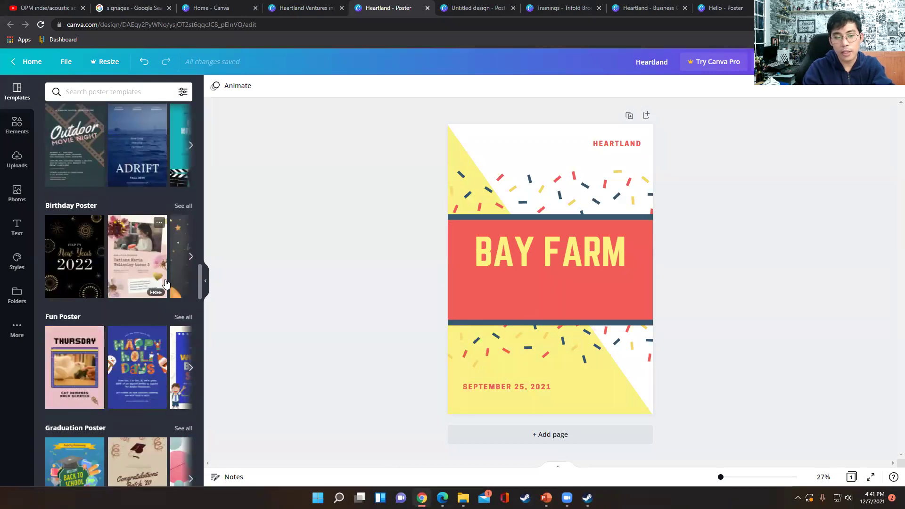
pyautogui.scroll(15, 166, 283)
pyautogui.rightClick(371, 197)
pyautogui.click(366, 151)
pyautogui.rightClick(372, 242)
pyautogui.click(384, 176)
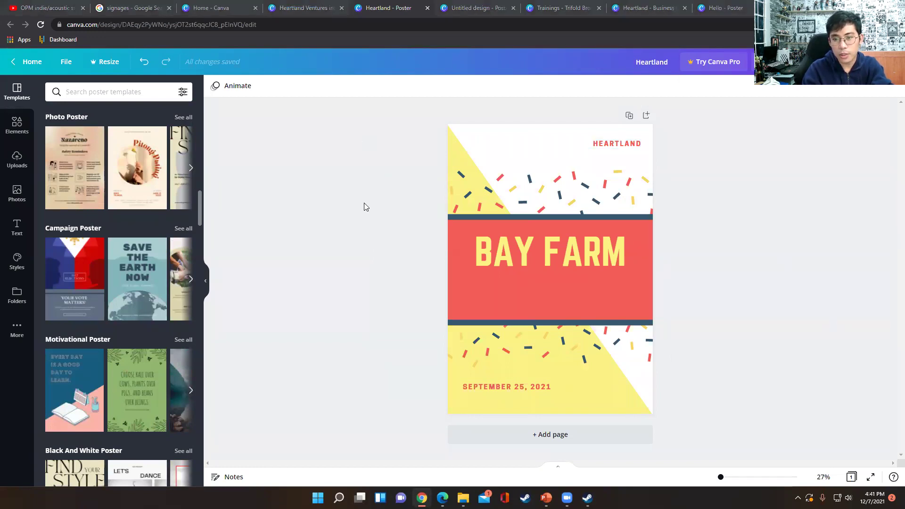
# Show the Google image results for signages and examine the safety, warning and directional sign examples
pyautogui.hotkey('ctrl', '2')
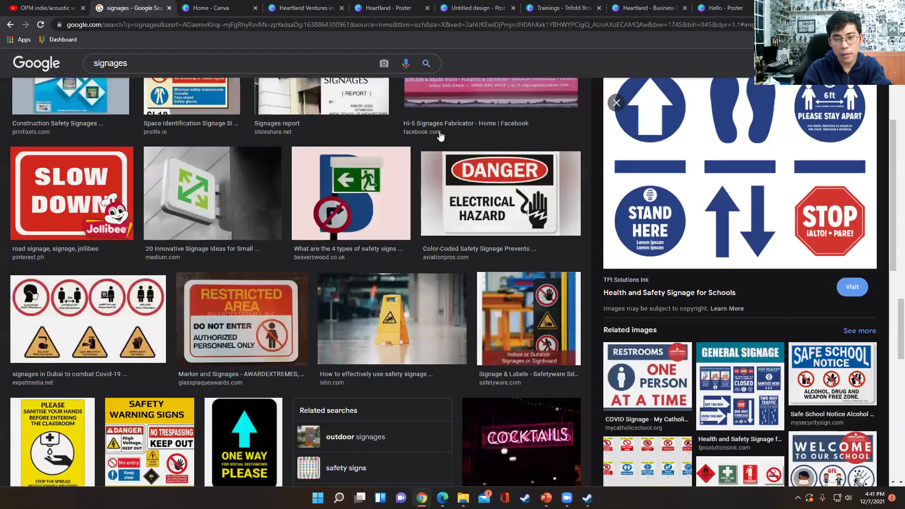
pyautogui.scroll(-3, 182, 288)
pyautogui.scroll(-3, 183, 287)
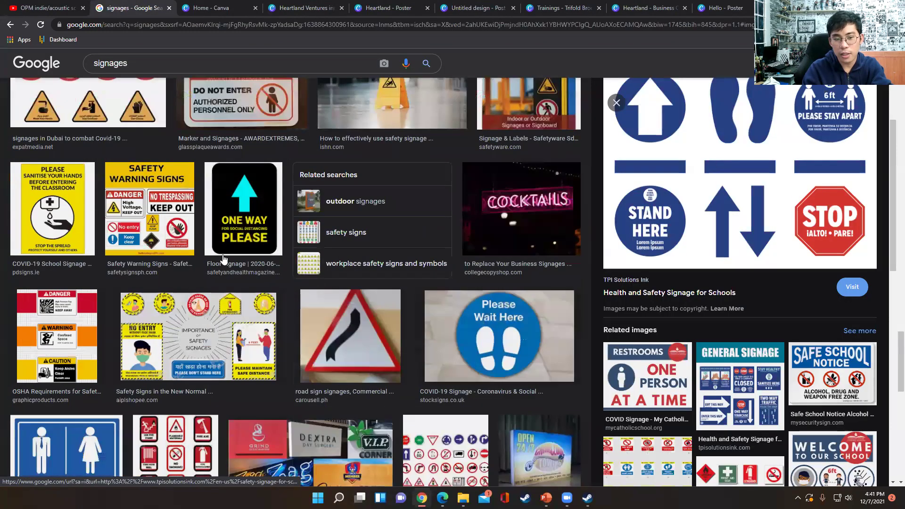
pyautogui.scroll(3, 451, 386)
pyautogui.scroll(-10, 460, 383)
pyautogui.scroll(10, 465, 381)
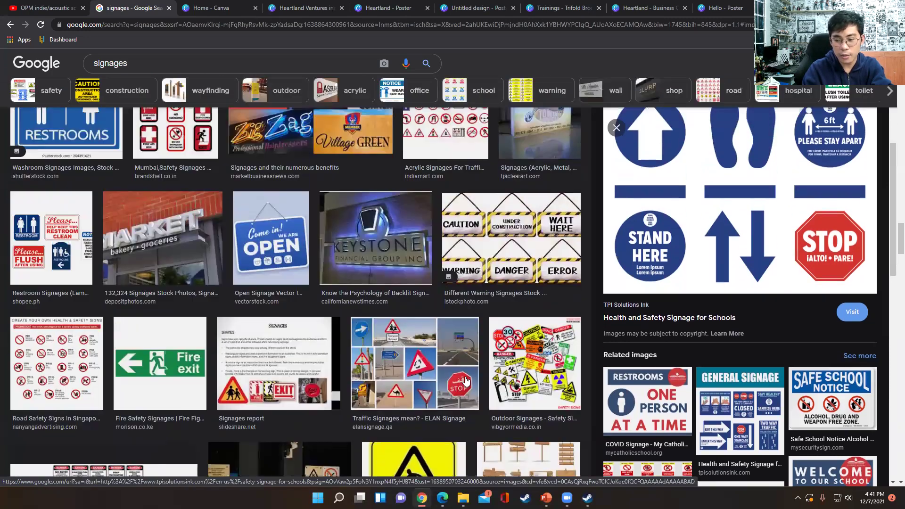
pyautogui.scroll(10, 457, 372)
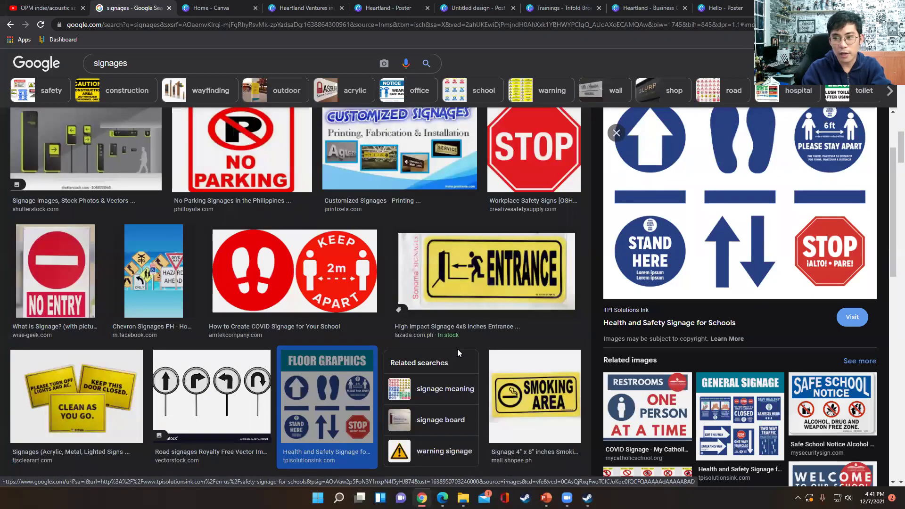
pyautogui.scroll(6, 467, 330)
pyautogui.scroll(15, 483, 289)
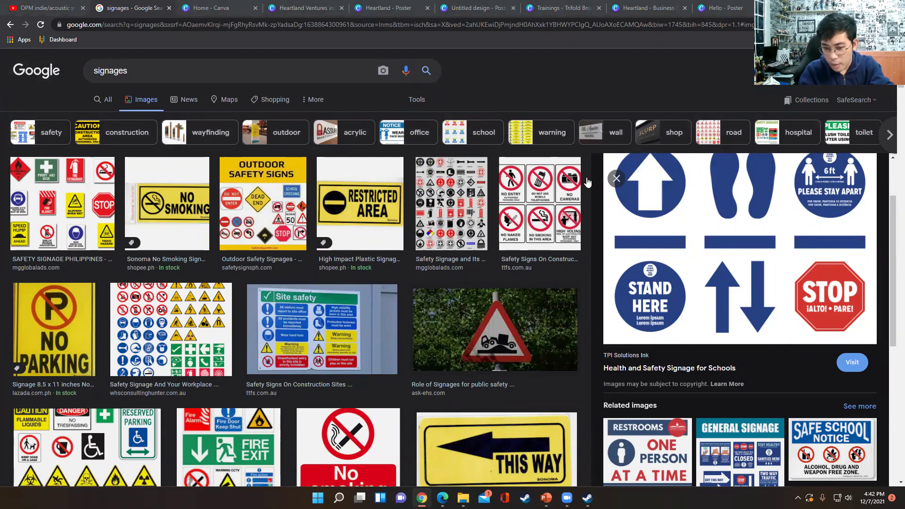
# Look through the recent designs on the Canva home page and return to the Heartland poster
pyautogui.click(229, 7)
pyautogui.click(334, 7)
pyautogui.click(384, 7)
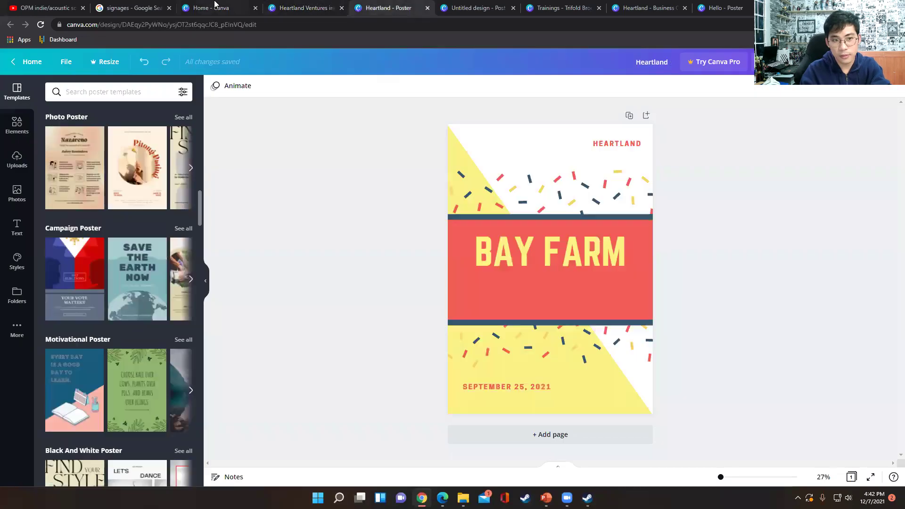
pyautogui.click(216, 7)
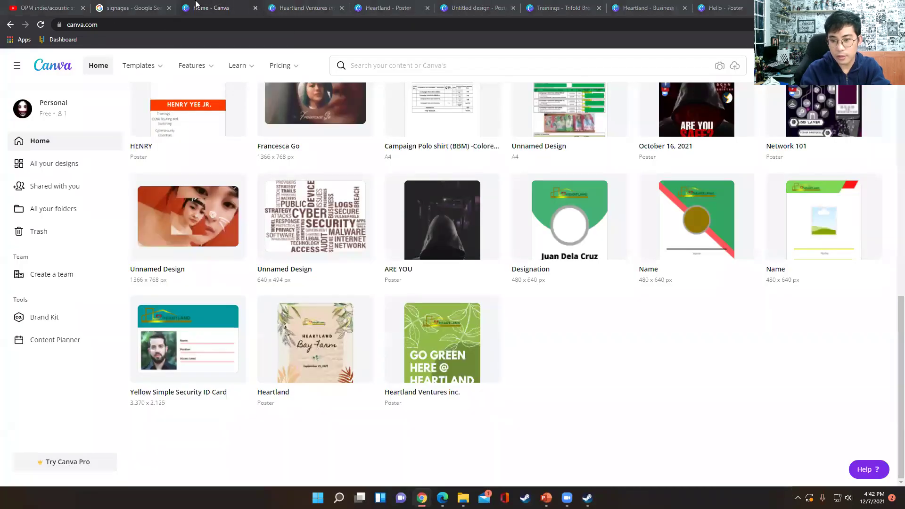
pyautogui.scroll(2, 384, 360)
pyautogui.scroll(5, 404, 360)
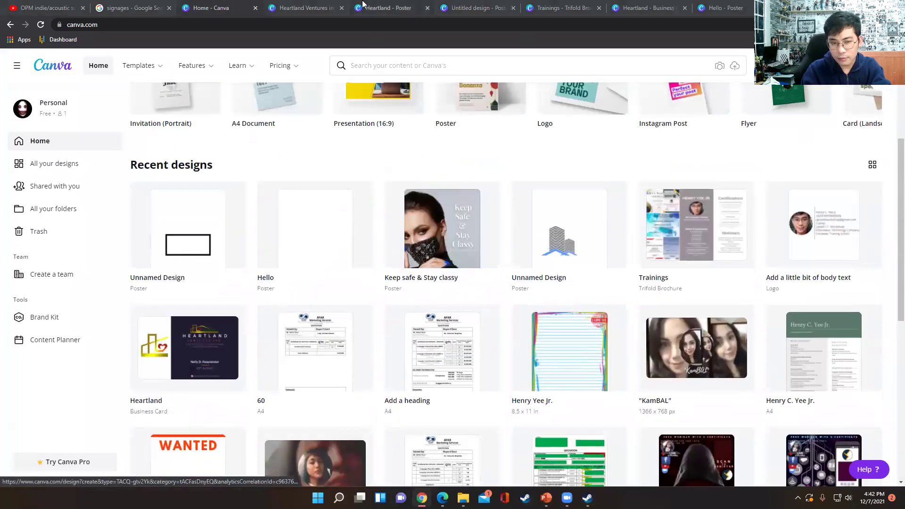
pyautogui.click(302, 7)
pyautogui.click(415, 6)
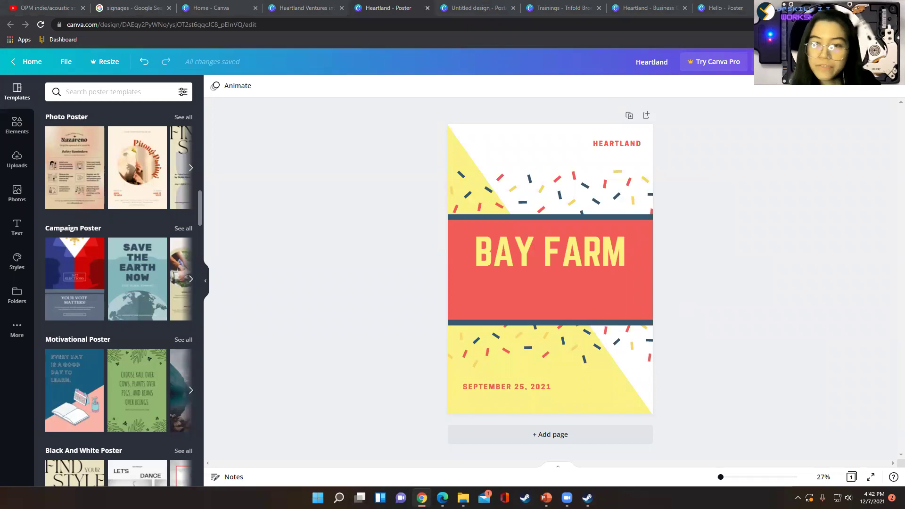
pyautogui.rightClick(300, 498)
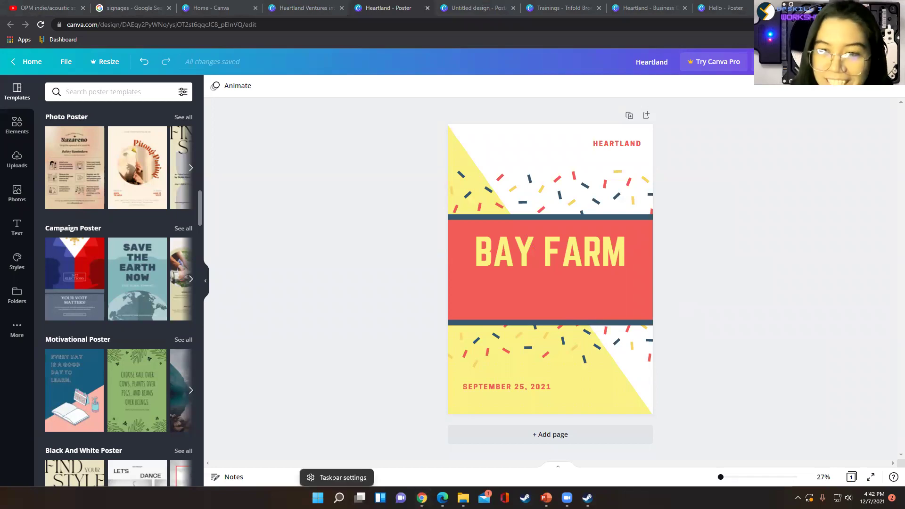
pyautogui.rightClick(287, 498)
pyautogui.press('Escape')
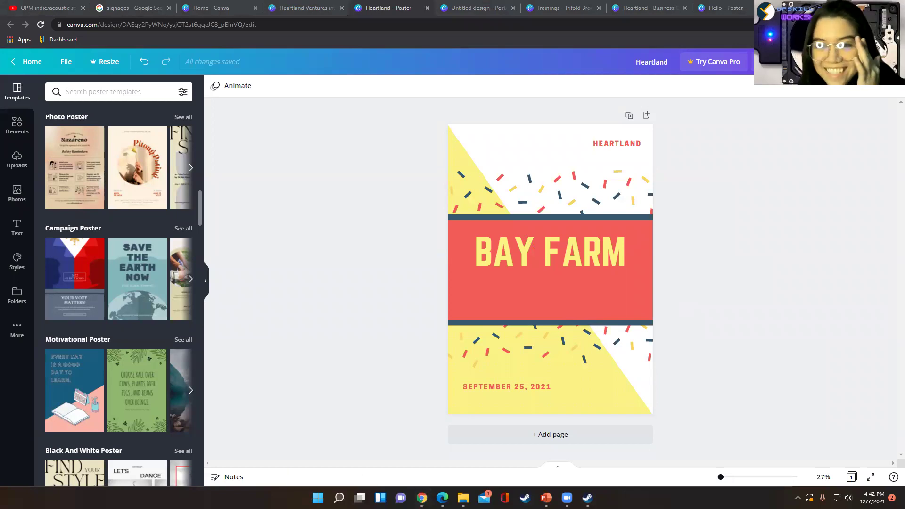
pyautogui.rightClick(286, 498)
pyautogui.press('Escape')
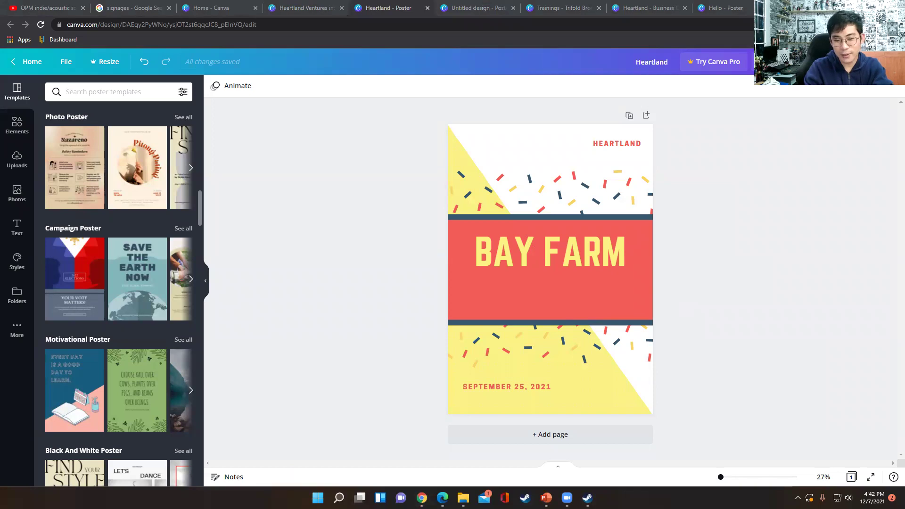
pyautogui.rightClick(287, 498)
pyautogui.press('Escape')
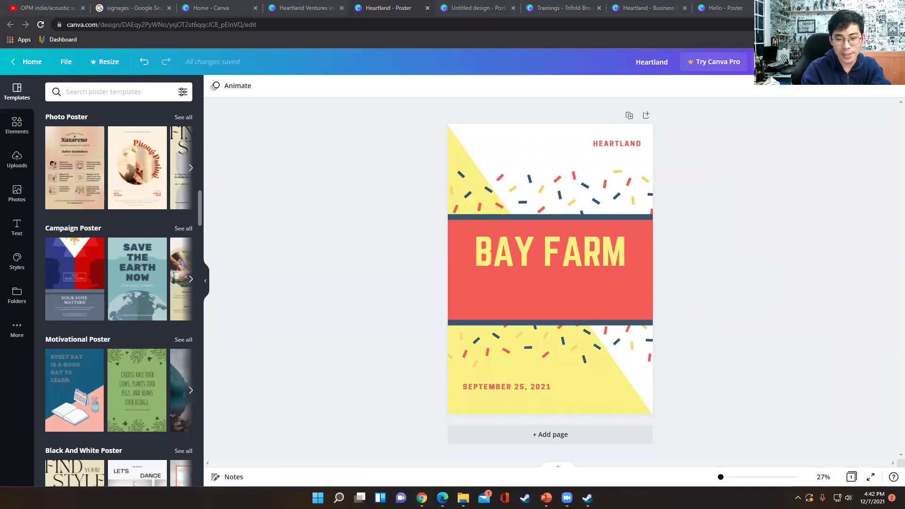
pyautogui.rightClick(287, 498)
pyautogui.press('Escape')
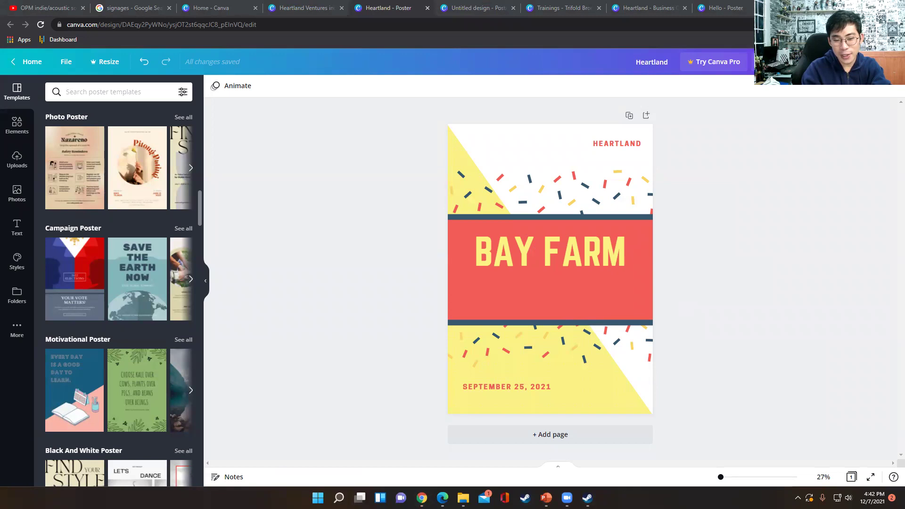
pyautogui.rightClick(286, 497)
pyautogui.press('Escape')
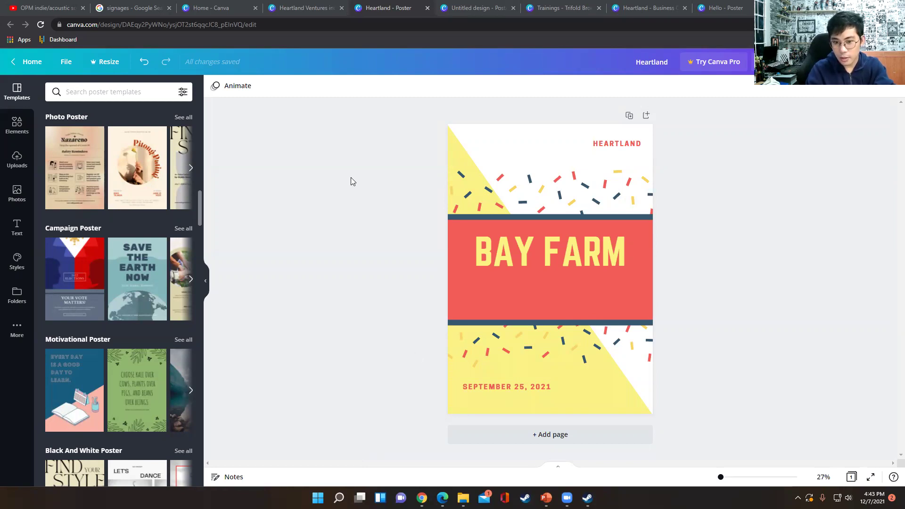
pyautogui.rightClick(327, 210)
pyautogui.click(298, 163)
pyautogui.rightClick(354, 206)
pyautogui.click(351, 151)
pyautogui.rightClick(340, 203)
pyautogui.click(345, 148)
pyautogui.rightClick(351, 228)
pyautogui.click(352, 158)
pyautogui.rightClick(362, 214)
pyautogui.click(386, 154)
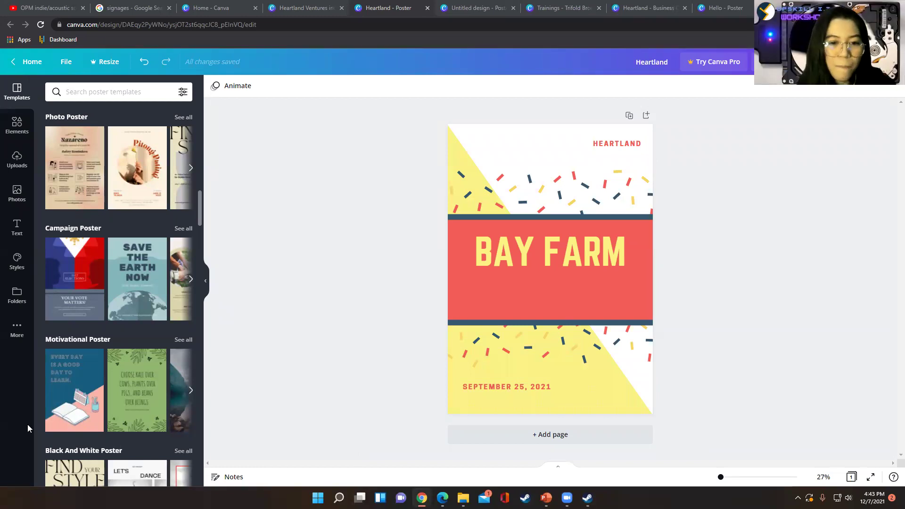
pyautogui.moveTo(547, 499)
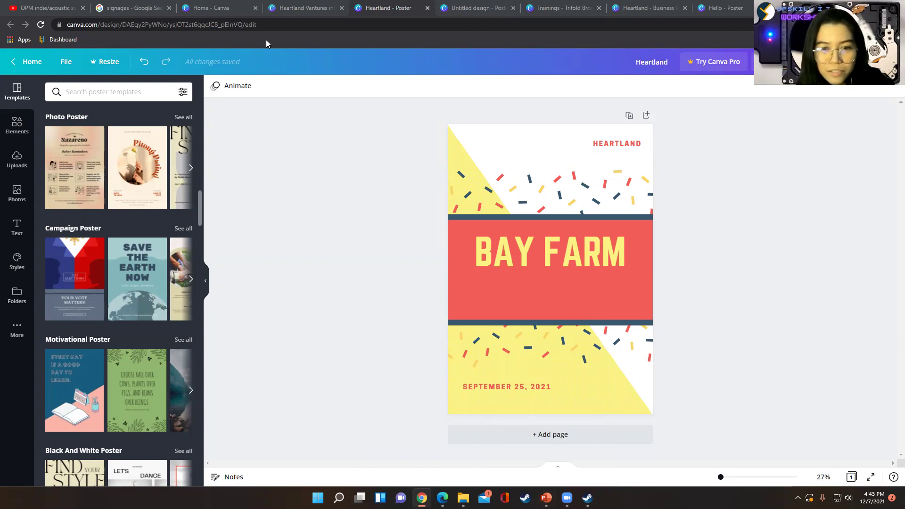
# Collapse the poster templates beside the Heartland poster and bring up the Elements library
pyautogui.click(207, 285)
pyautogui.rightClick(216, 293)
pyautogui.click(283, 201)
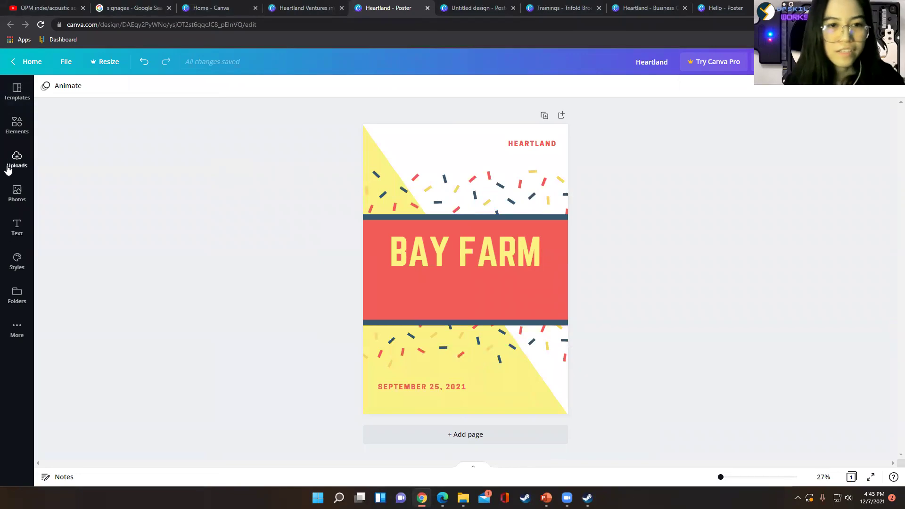
pyautogui.click(17, 160)
pyautogui.click(17, 125)
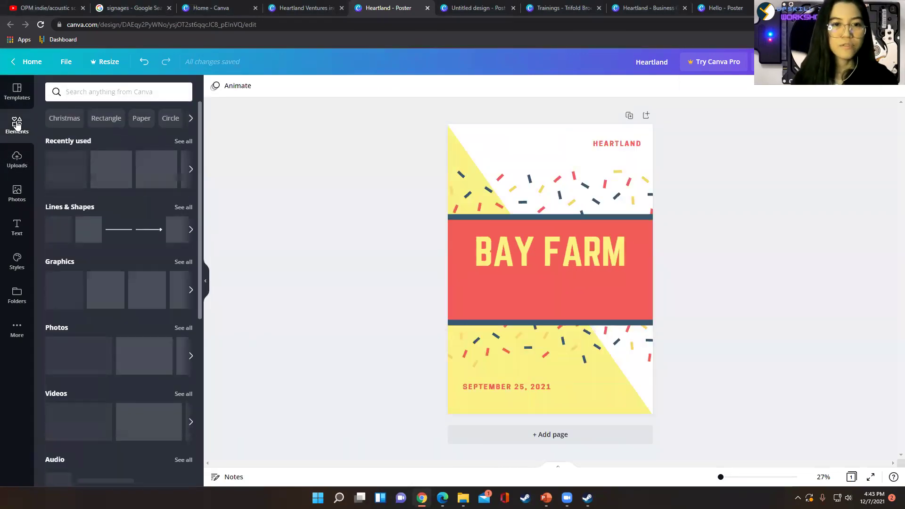